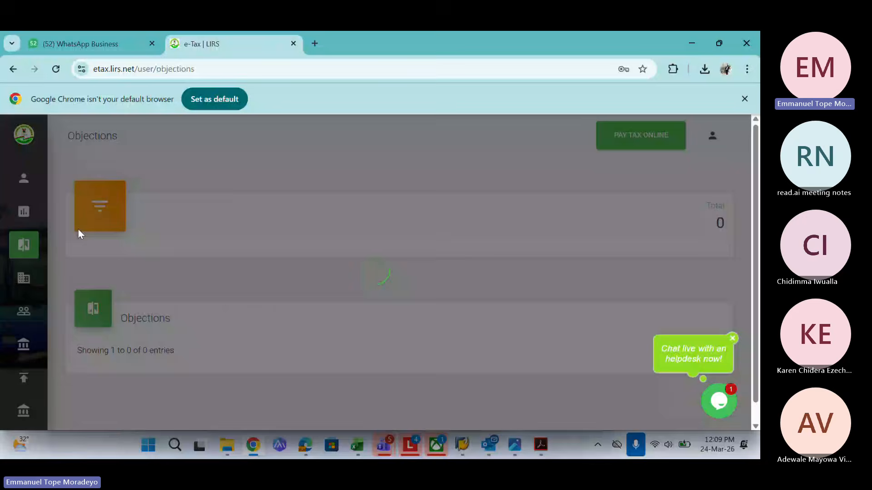
Expand the Returns menu in the e-Tax sidebar, then switch to the LIRS Tax Filing 2025 meeting
{"action": "mouse_move", "coordinate": [8, 258]}
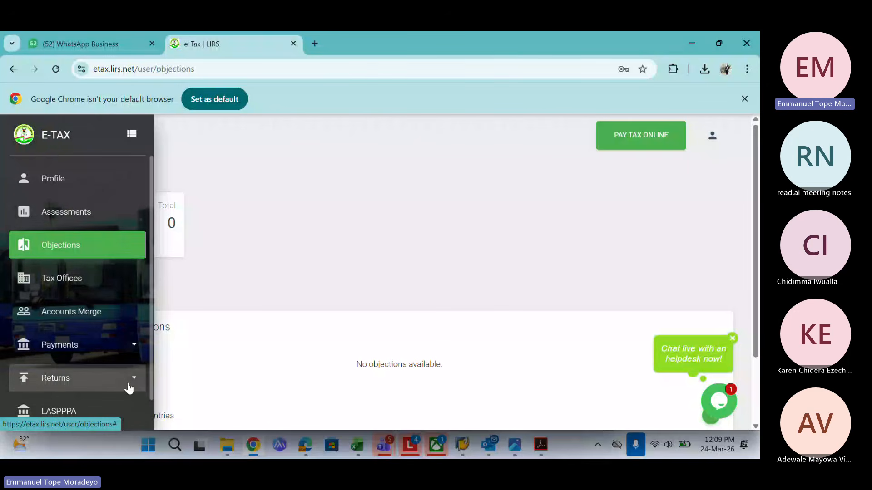
{"action": "left_click", "coordinate": [130, 387]}
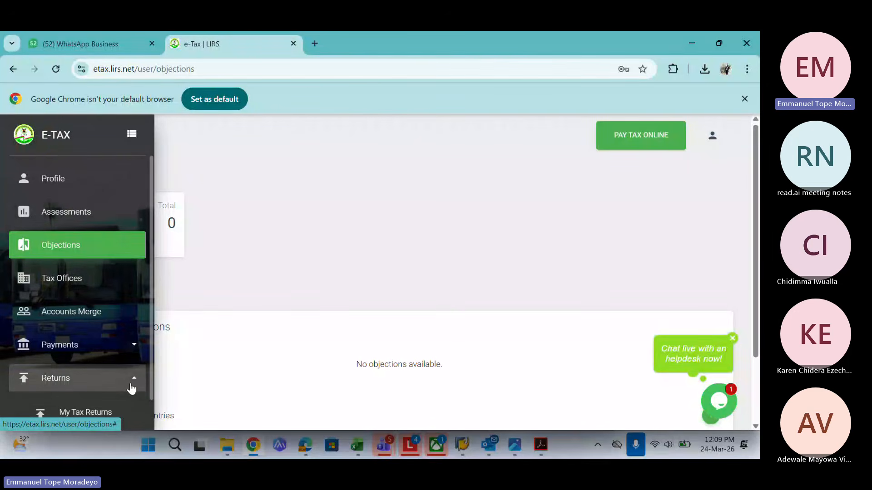
{"action": "left_click_drag", "start_coordinate": [152, 388], "coordinate": [154, 424]}
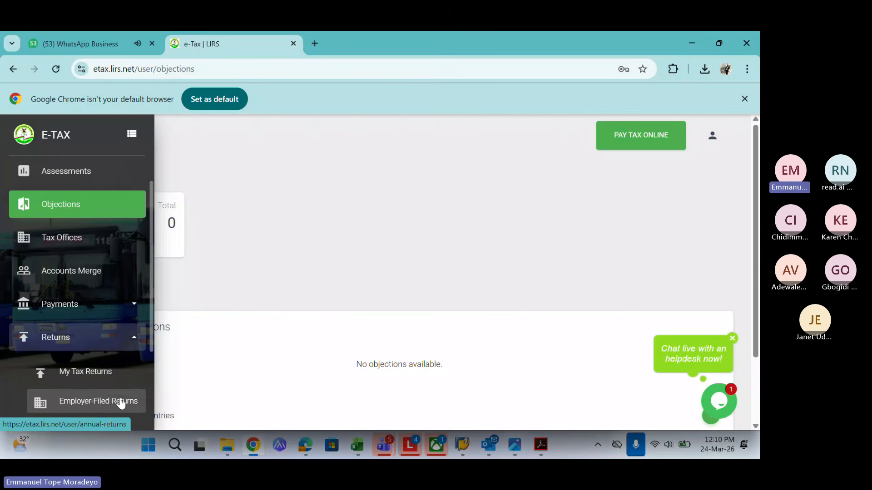
{"action": "key", "text": "alt+Tab"}
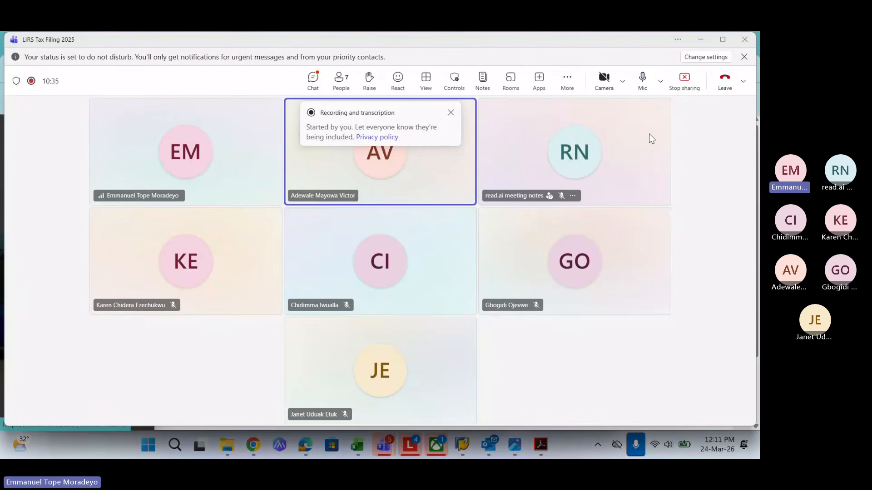
Search Google for 'lirs portal' and open the LIRS e-Tax homepage at etax.lirs.net
{"action": "key", "text": "alt+Tab"}
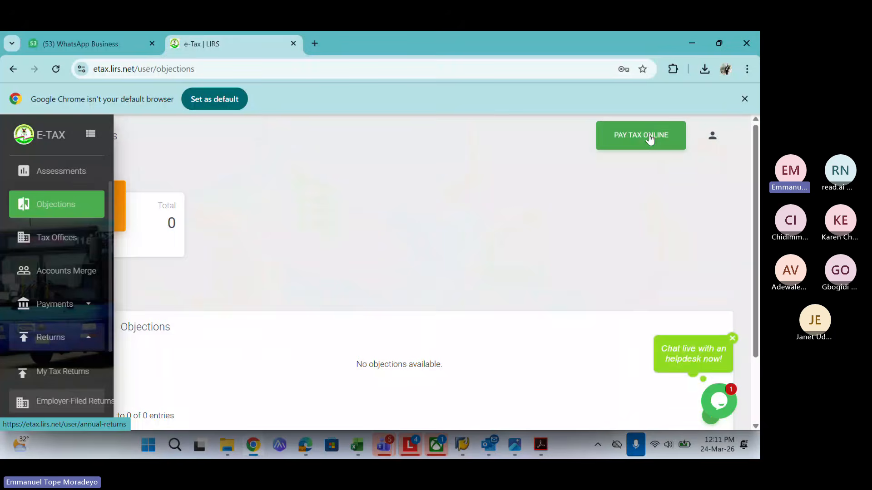
{"action": "mouse_move", "coordinate": [54, 172]}
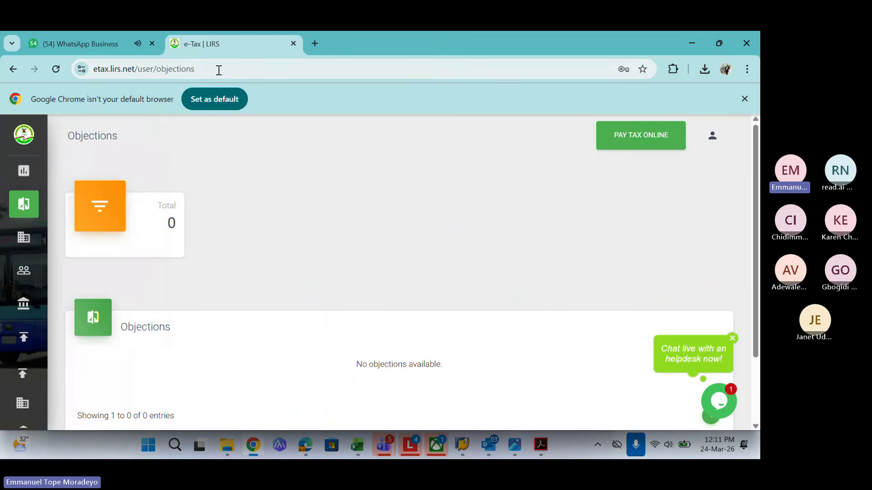
{"action": "left_click", "coordinate": [218, 70]}
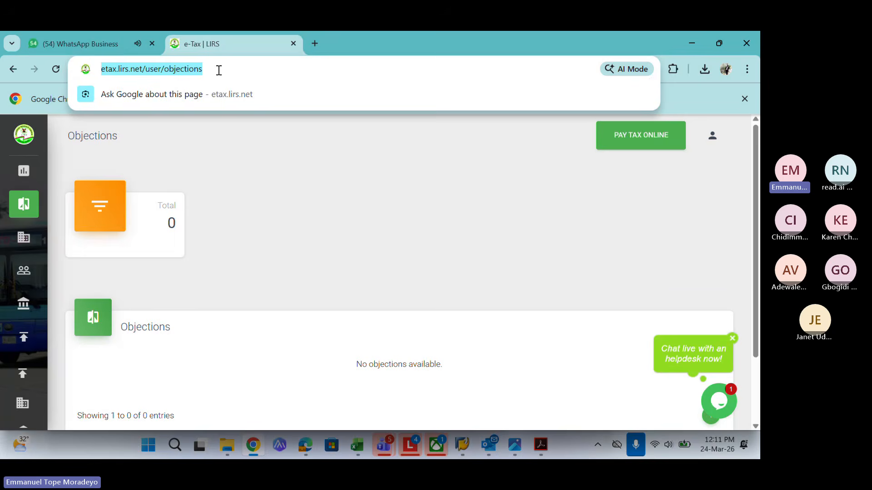
{"action": "type", "text": "li"}
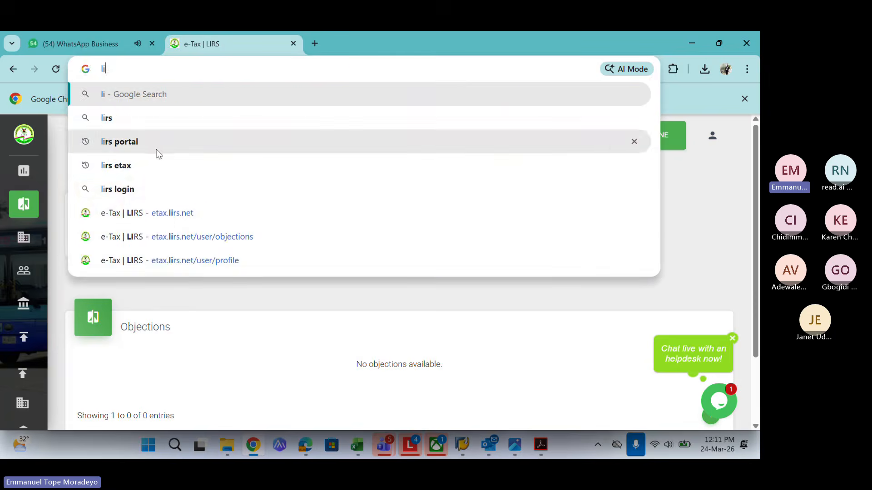
{"action": "left_click", "coordinate": [154, 146]}
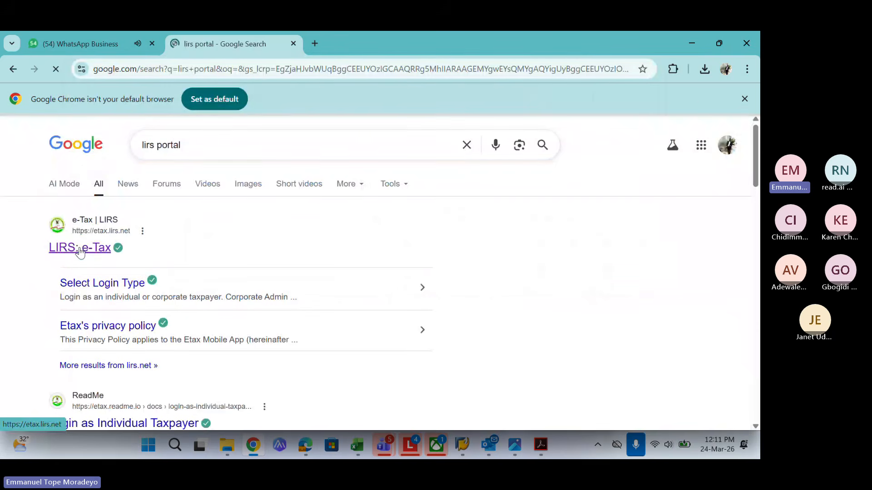
{"action": "left_click", "coordinate": [80, 250]}
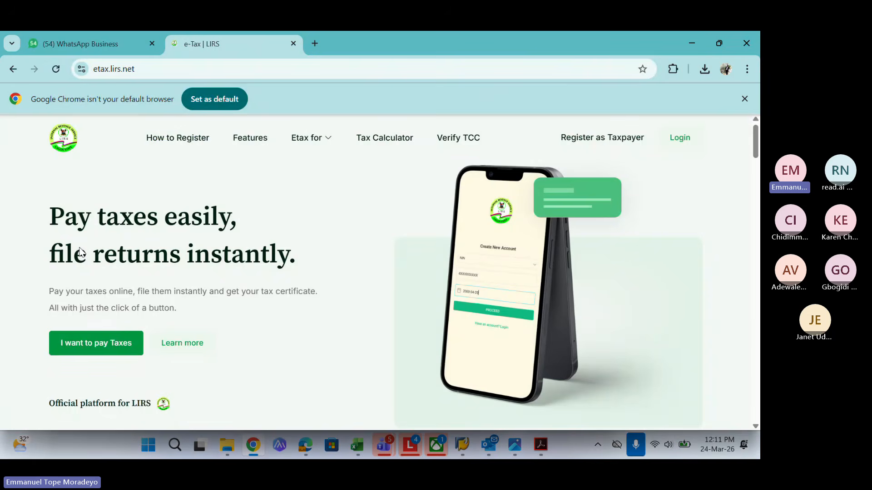
Log in to LIRS e-Tax and open My Tax Returns, showing the confirmed 2024 return
{"action": "left_click", "coordinate": [678, 139]}
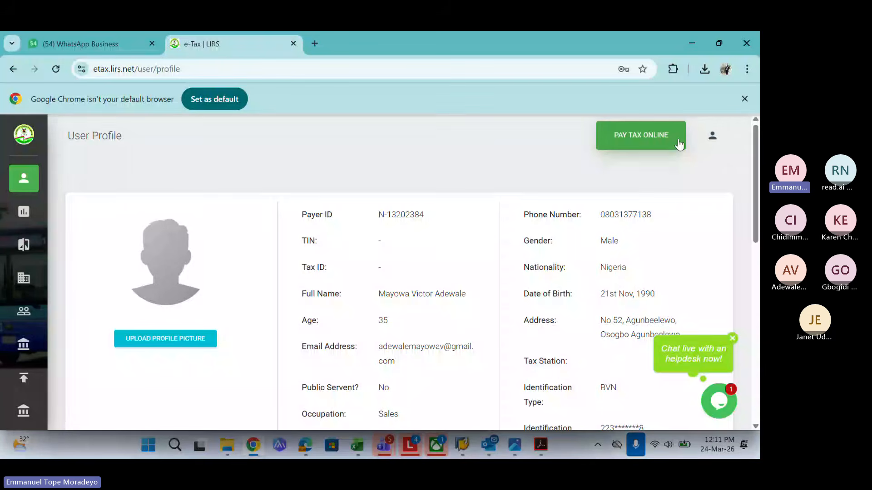
{"action": "mouse_move", "coordinate": [59, 191]}
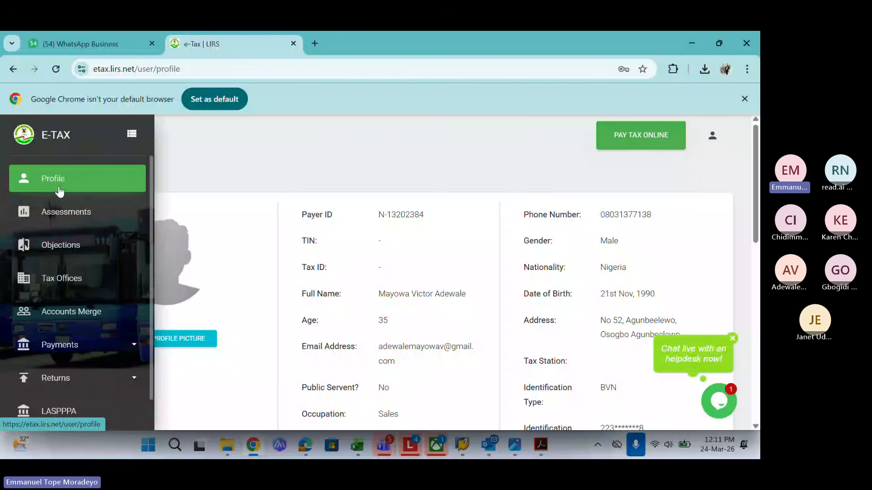
{"action": "scroll", "coordinate": [102, 288], "scroll_direction": "down", "scroll_amount": 2}
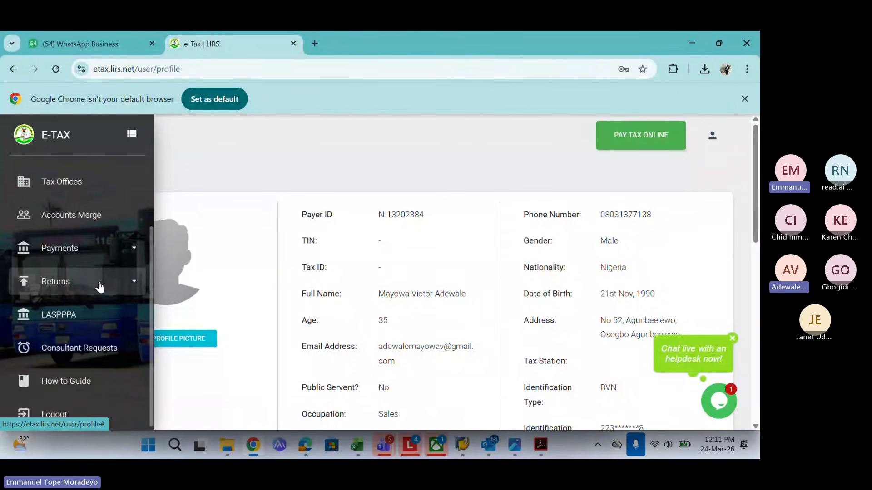
{"action": "left_click", "coordinate": [100, 285]}
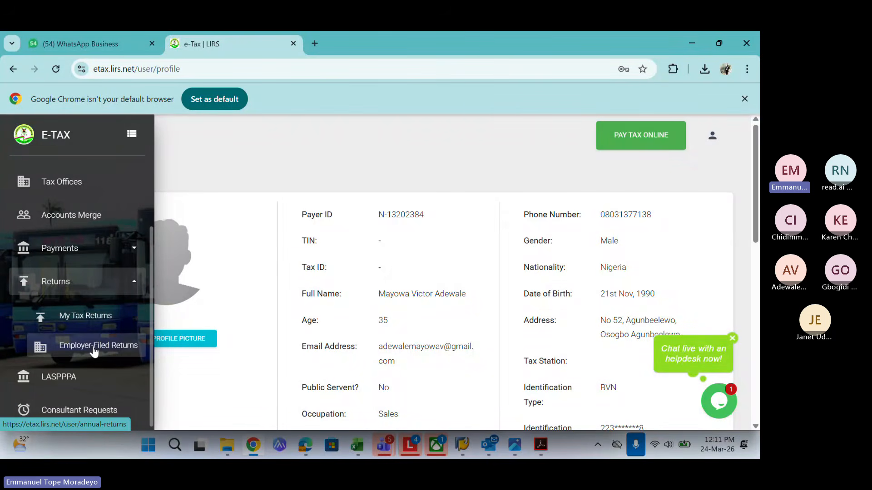
{"action": "left_click", "coordinate": [93, 317]}
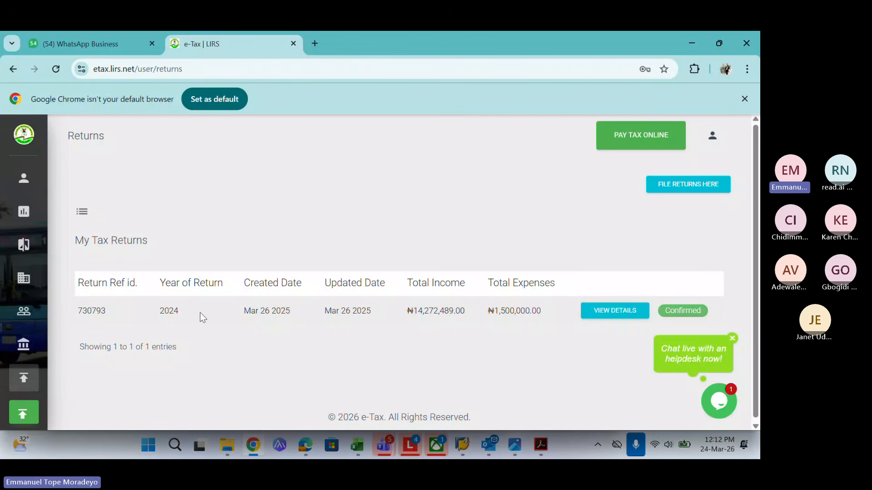
Start a new return with 2025 as the year in view, ready to name a supporting document
{"action": "left_click", "coordinate": [687, 186]}
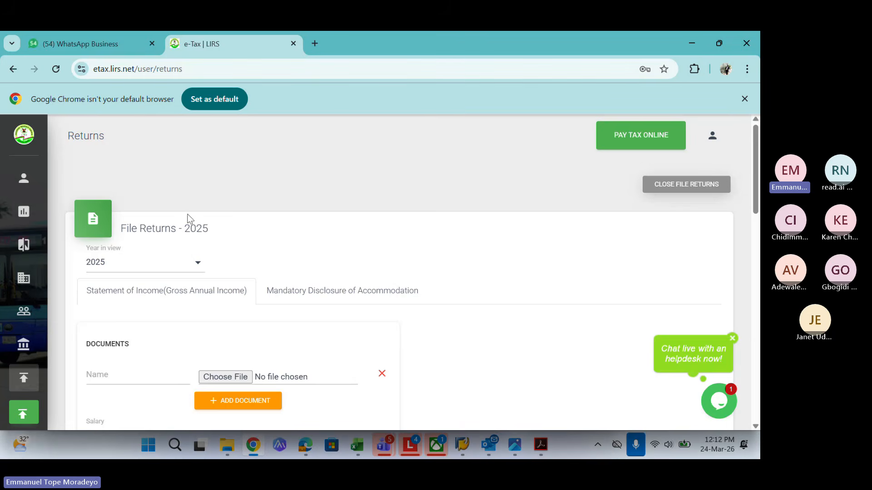
{"action": "left_click", "coordinate": [189, 268]}
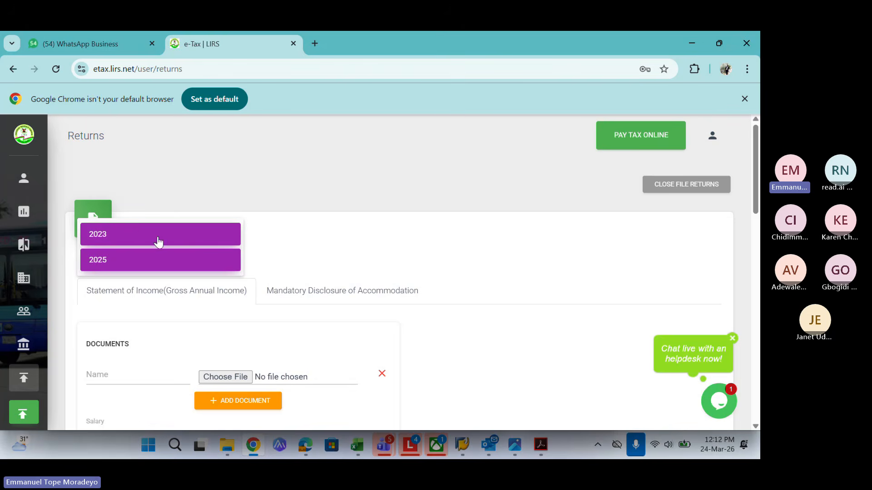
{"action": "left_click", "coordinate": [175, 268]}
{"action": "left_click_drag", "start_coordinate": [756, 179], "coordinate": [757, 204]}
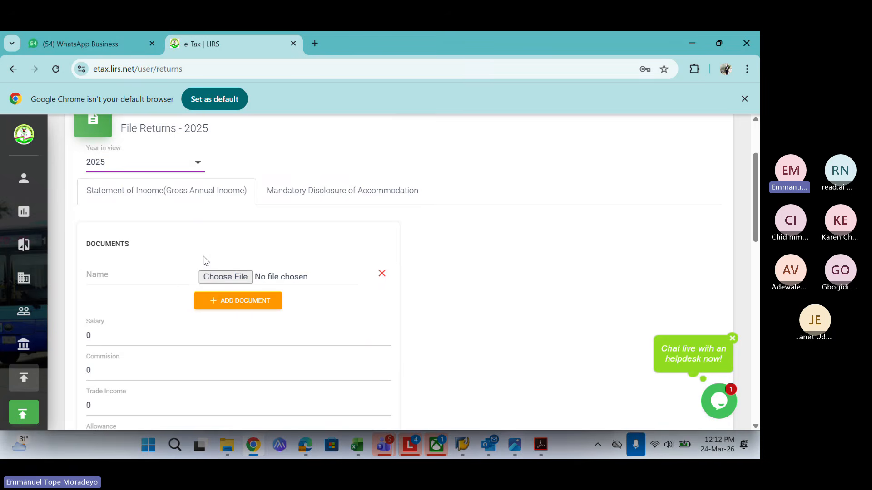
{"action": "left_click", "coordinate": [98, 277]}
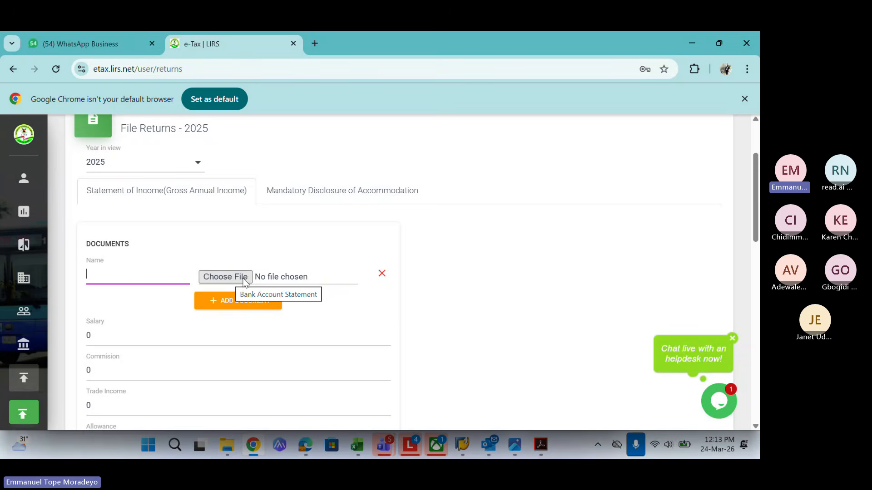
Enter a salary of 200,000 on the 2025 Statement of Income
{"action": "left_click", "coordinate": [96, 336]}
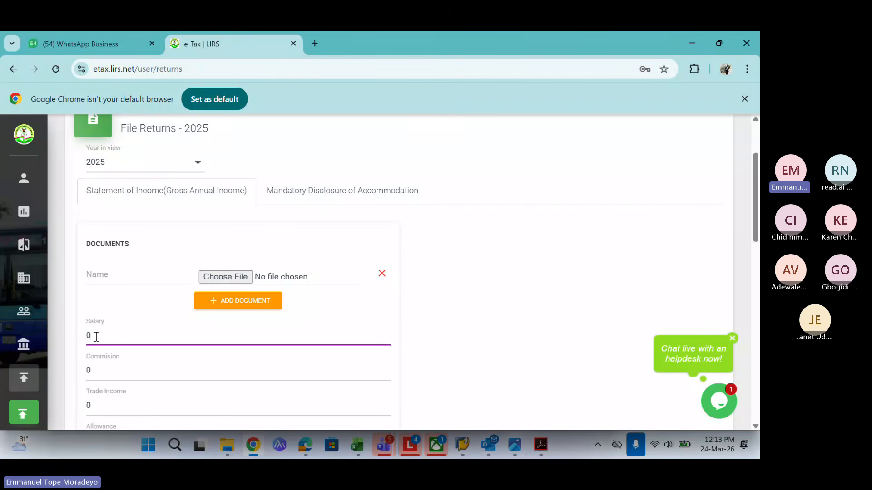
{"action": "key", "text": "BackSpace"}
{"action": "type", "text": "200000"}
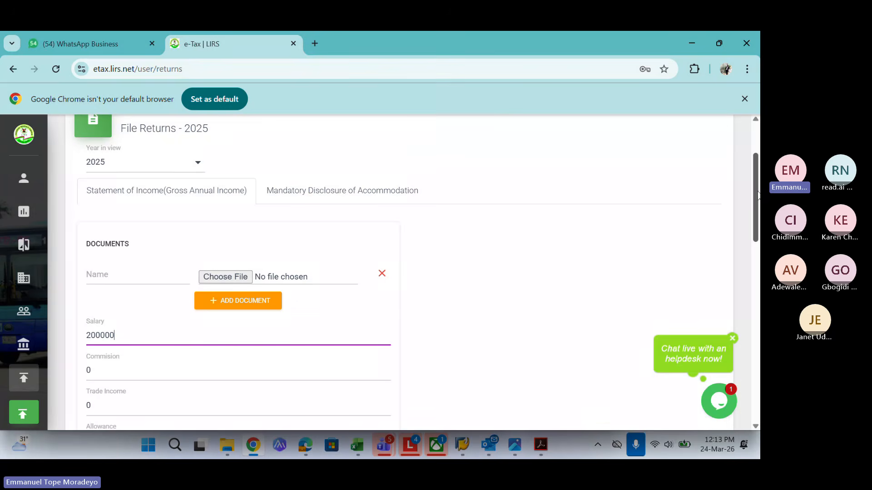
{"action": "scroll", "coordinate": [464, 246], "scroll_direction": "down", "scroll_amount": 2}
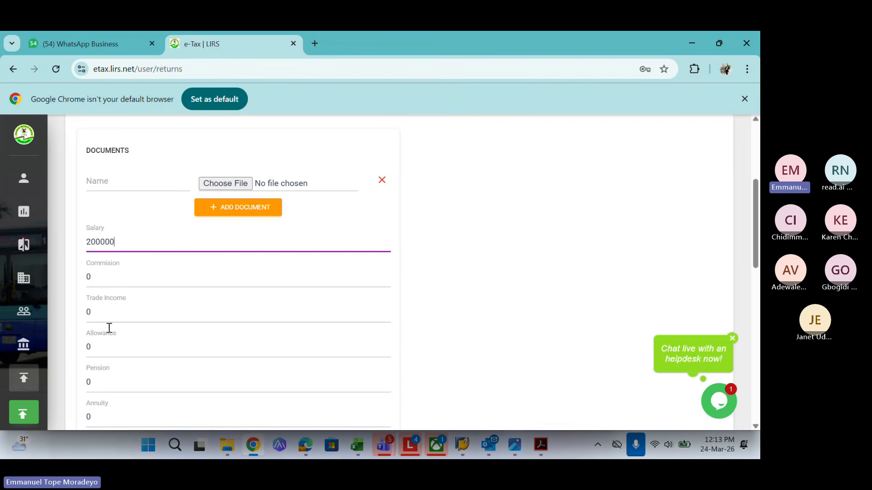
{"action": "mouse_move", "coordinate": [757, 207]}
{"action": "left_mouse_down"}
{"action": "mouse_move", "coordinate": [759, 320]}
{"action": "mouse_move", "coordinate": [759, 215]}
{"action": "left_mouse_up"}
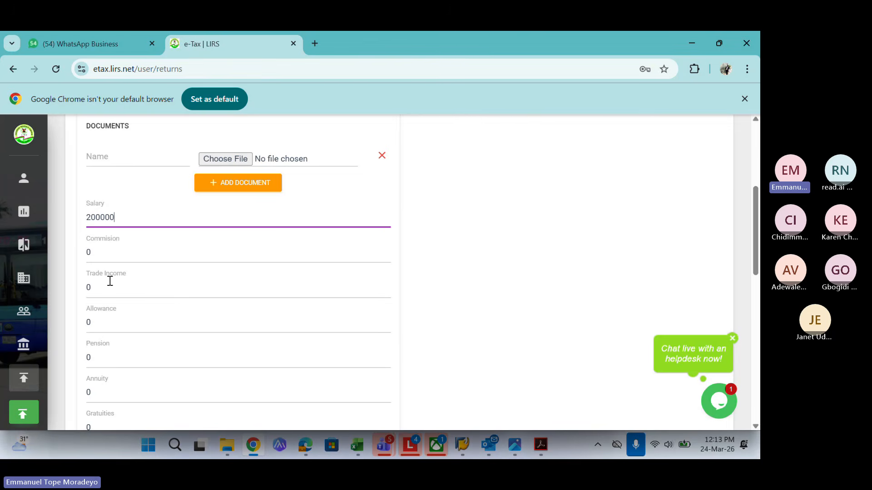
Enter a pension of 1,000,000 and an annuity of 200,000
{"action": "left_click", "coordinate": [107, 358]}
{"action": "key", "text": "BackSpace"}
{"action": "type", "text": "1000000"}
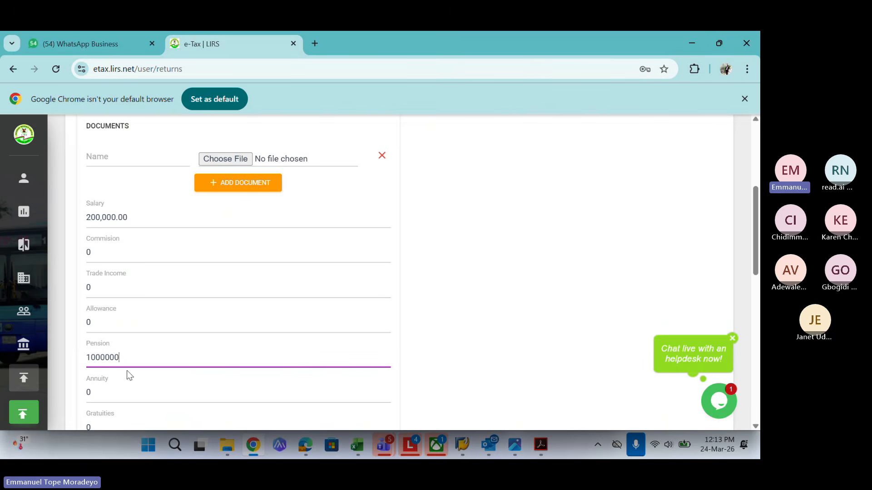
{"action": "left_click", "coordinate": [94, 395]}
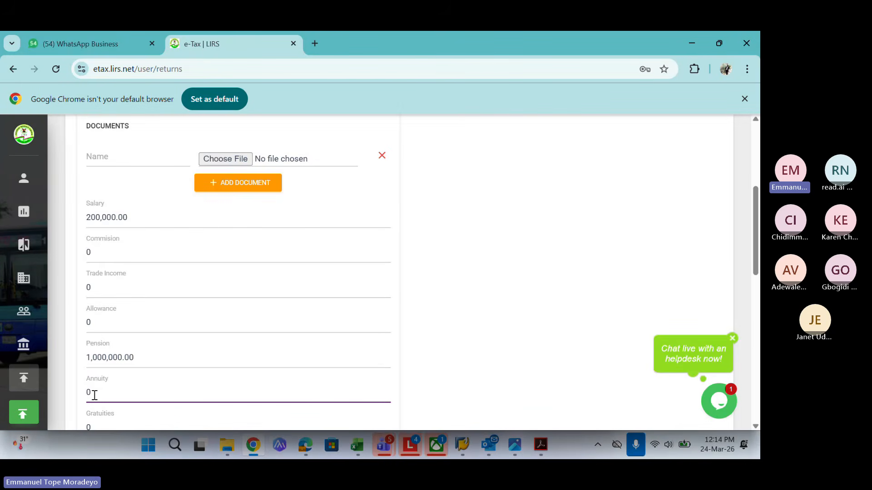
{"action": "key", "text": "BackSpace"}
{"action": "type", "text": "200000"}
{"action": "left_click_drag", "start_coordinate": [758, 233], "coordinate": [759, 271]}
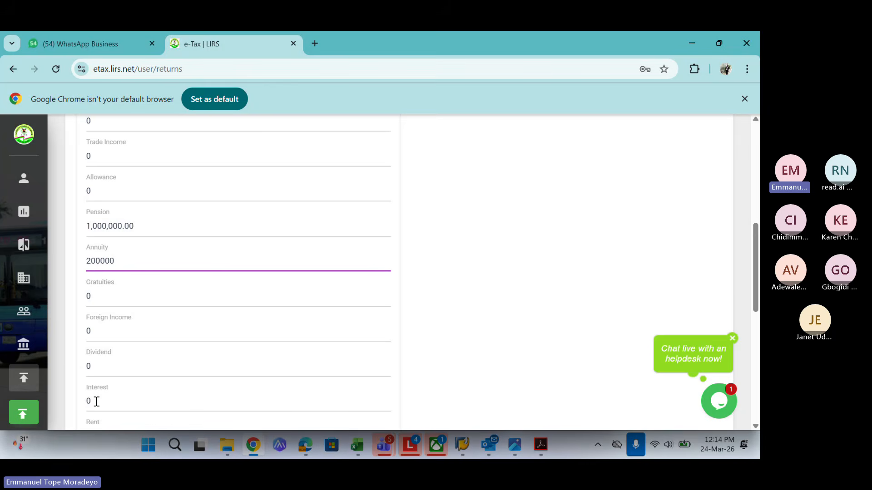
{"action": "left_click_drag", "start_coordinate": [757, 265], "coordinate": [757, 307]}
{"action": "left_click", "coordinate": [104, 294]}
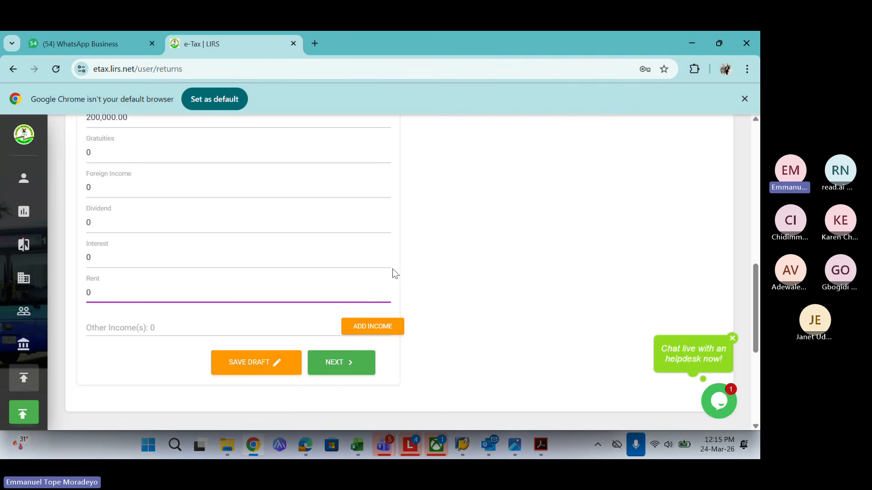
{"action": "left_click_drag", "start_coordinate": [756, 283], "coordinate": [757, 208]}
{"action": "scroll", "coordinate": [350, 180], "scroll_direction": "down", "scroll_amount": 2}
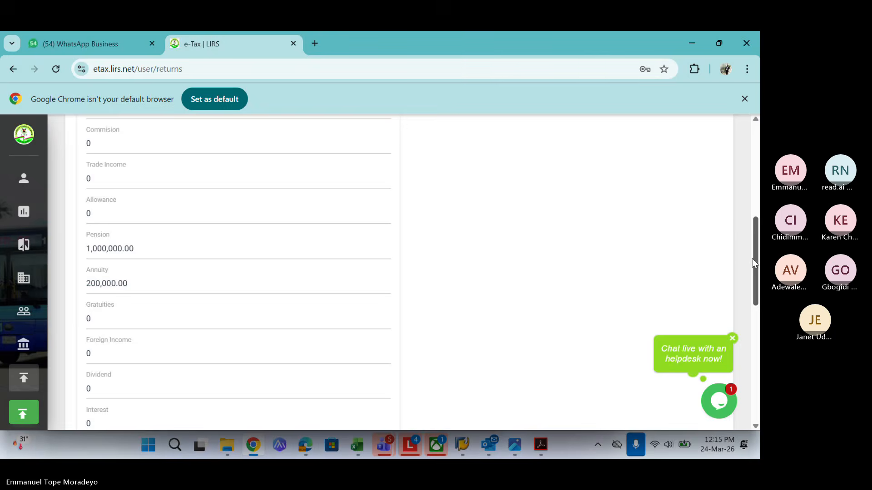
{"action": "left_click_drag", "start_coordinate": [752, 258], "coordinate": [758, 333]}
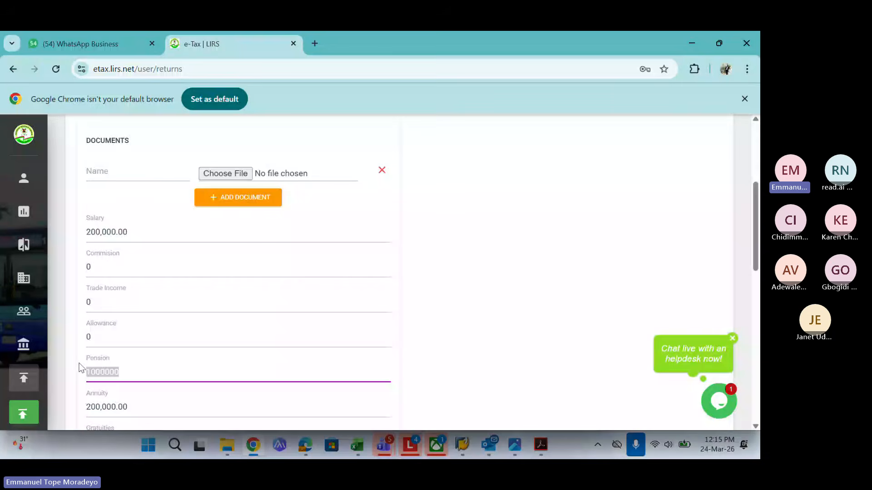
Clear the pension and annuity amounts and continue to the accommodation disclosure
{"action": "key", "text": "BackSpace"}
{"action": "left_click_drag", "start_coordinate": [168, 405], "coordinate": [1, 401]}
{"action": "key", "text": "BackSpace"}
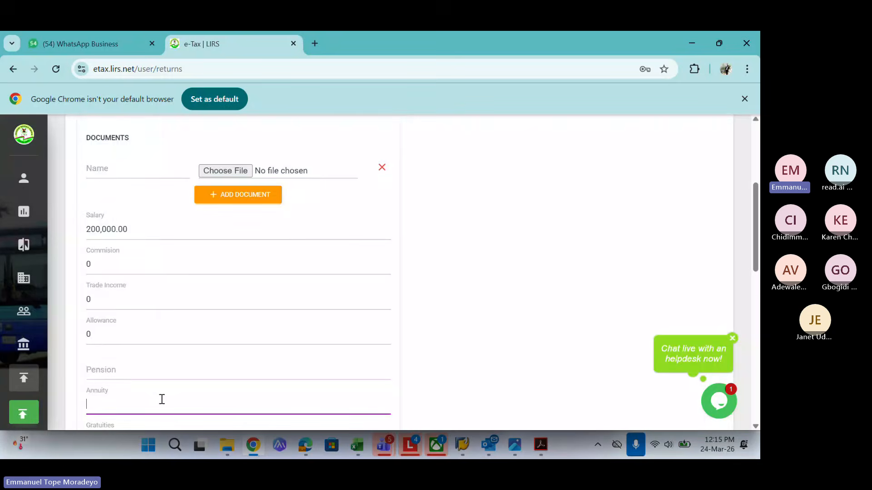
{"action": "left_click_drag", "start_coordinate": [756, 250], "coordinate": [756, 338]}
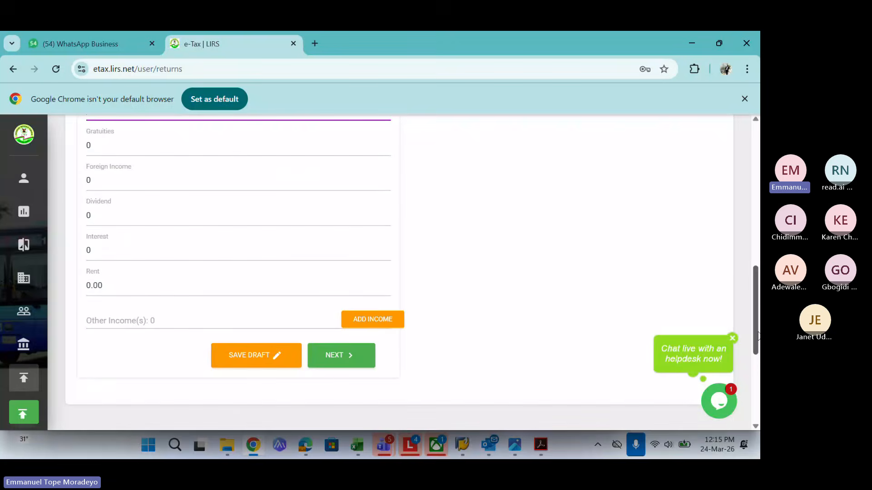
{"action": "left_click", "coordinate": [338, 350]}
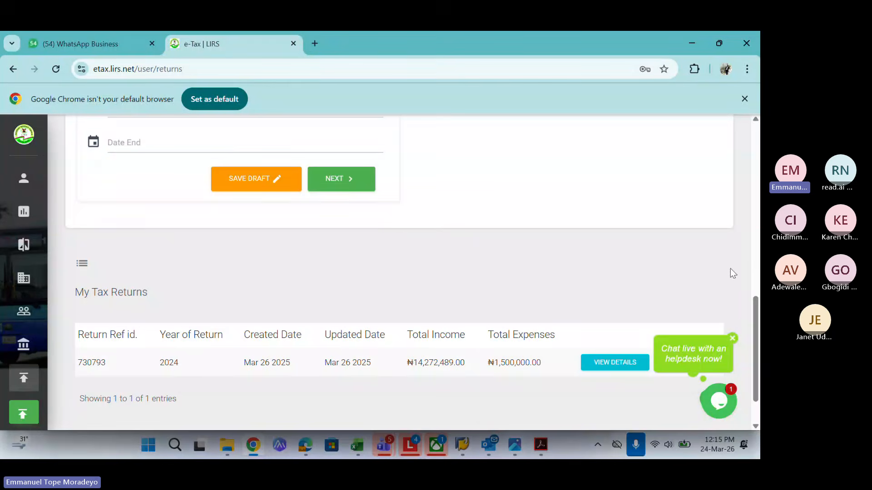
{"action": "left_click", "coordinate": [732, 338]}
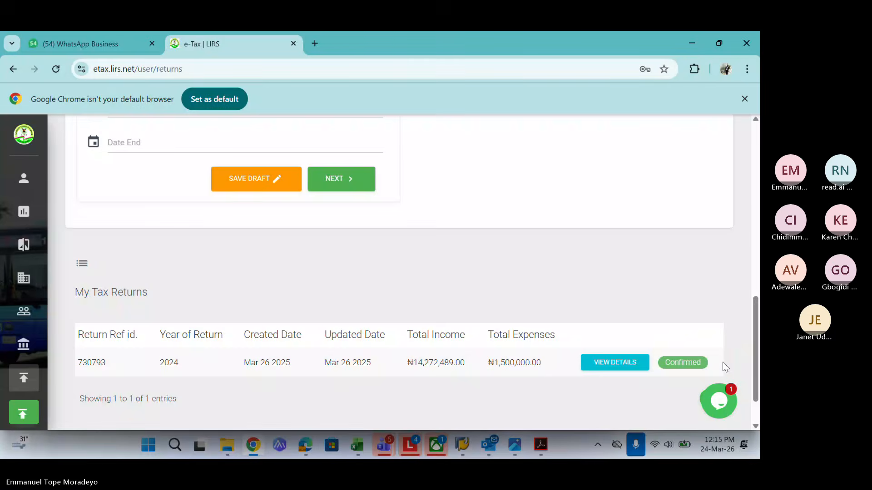
{"action": "left_click_drag", "start_coordinate": [755, 337], "coordinate": [745, 184]}
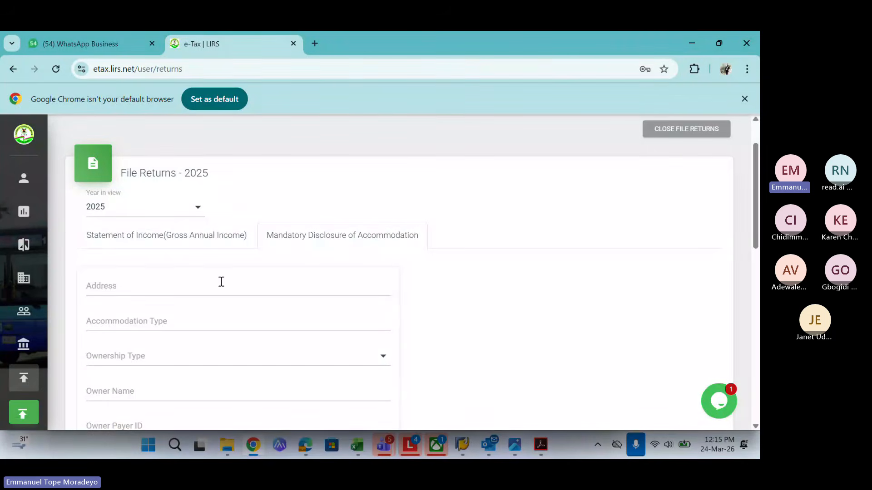
Enter the accommodation address
{"action": "left_click", "coordinate": [194, 285]}
{"action": "left_click", "coordinate": [175, 323]}
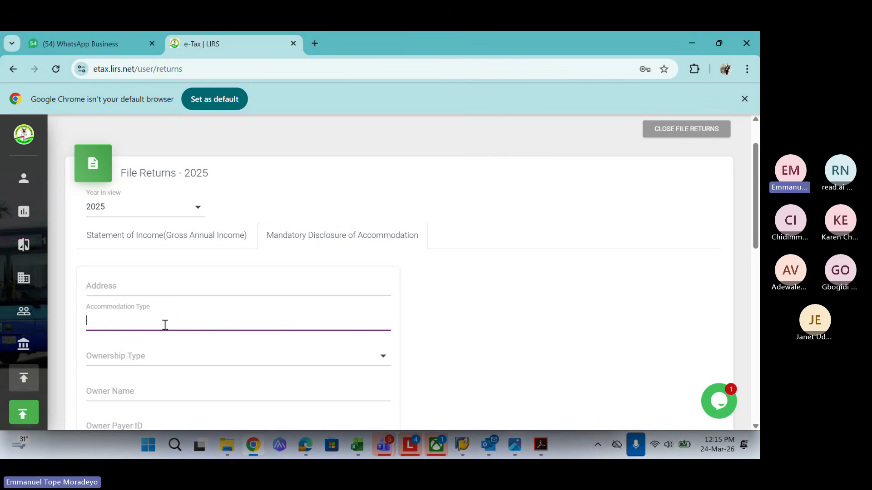
{"action": "left_click", "coordinate": [109, 279]}
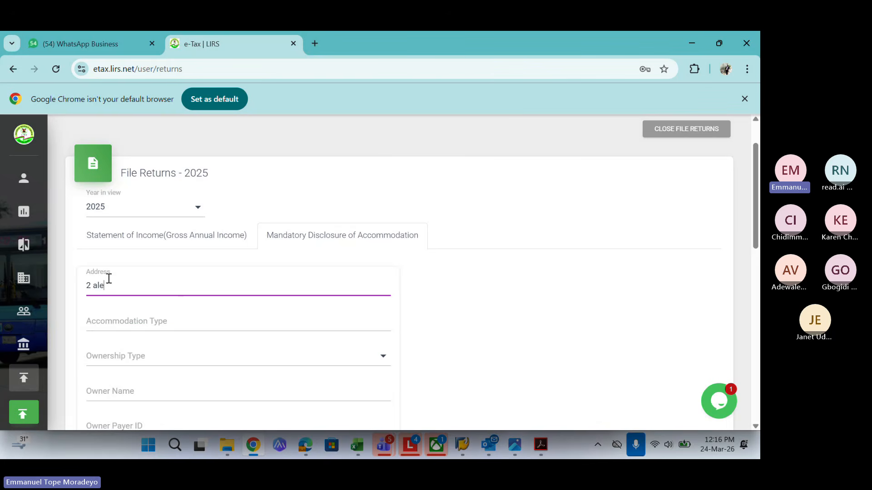
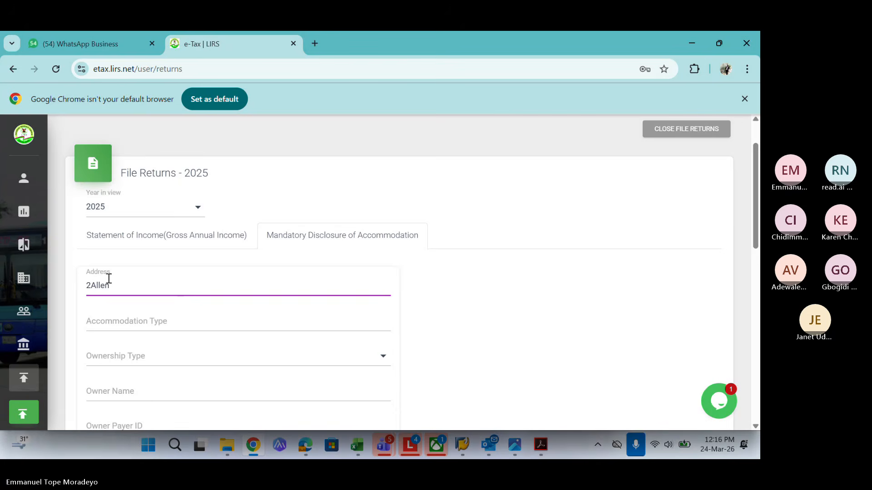
Set the accommodation type to '2 Bedroom Flat' with ownership type Tenant
{"action": "left_click", "coordinate": [103, 321]}
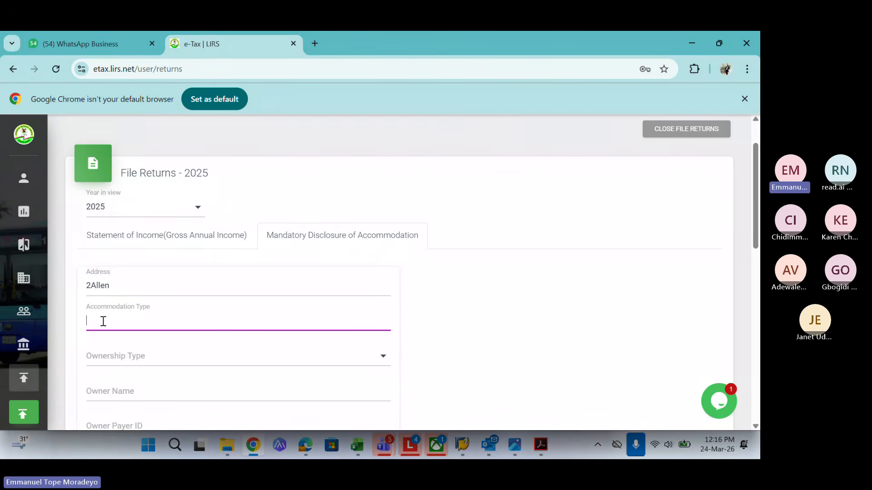
{"action": "type", "text": "2"}
{"action": "type", "text": " roo"}
{"action": "key", "text": "BackSpace"}
{"action": "key", "text": "BackSpace"}
{"action": "key", "text": "BackSpace"}
{"action": "key", "text": "BackSpace"}
{"action": "type", "text": "B"}
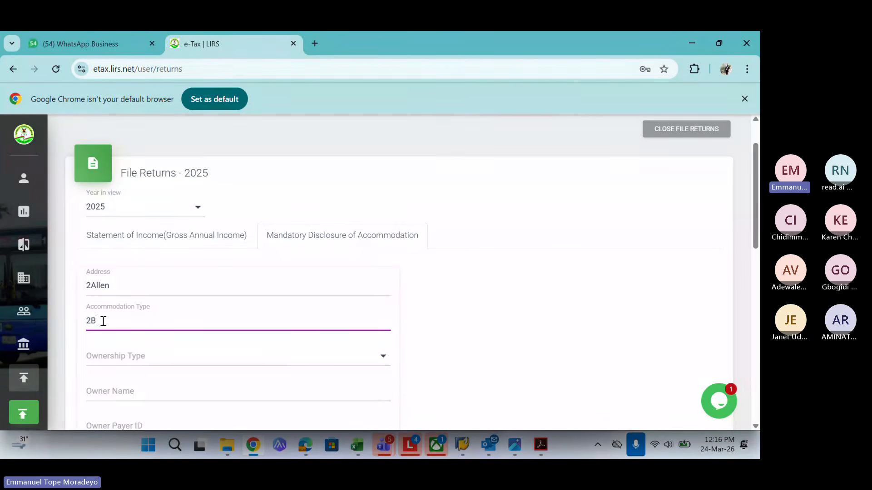
{"action": "key", "text": "BackSpace"}
{"action": "type", "text": "Bed"}
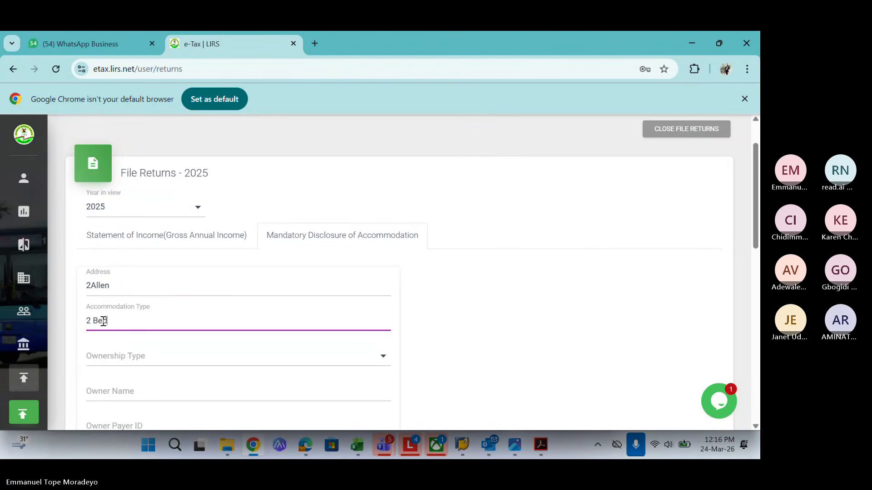
{"action": "type", "text": "room Flat"}
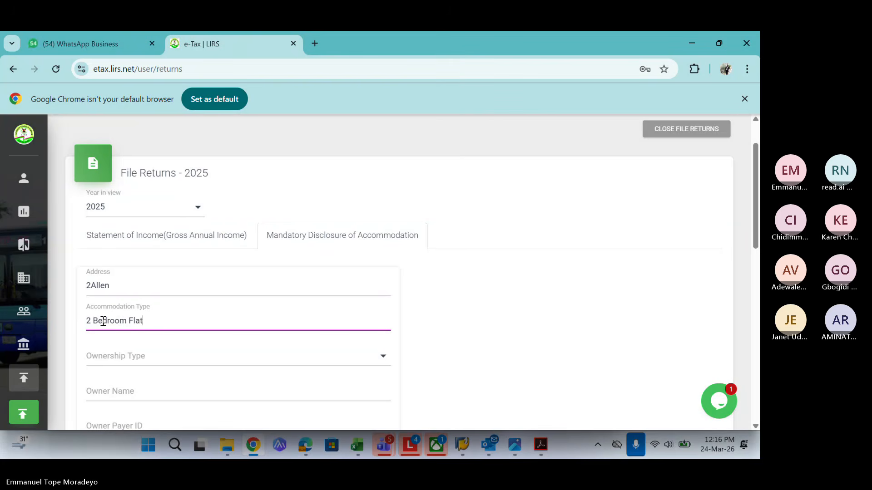
{"action": "left_click", "coordinate": [146, 363]}
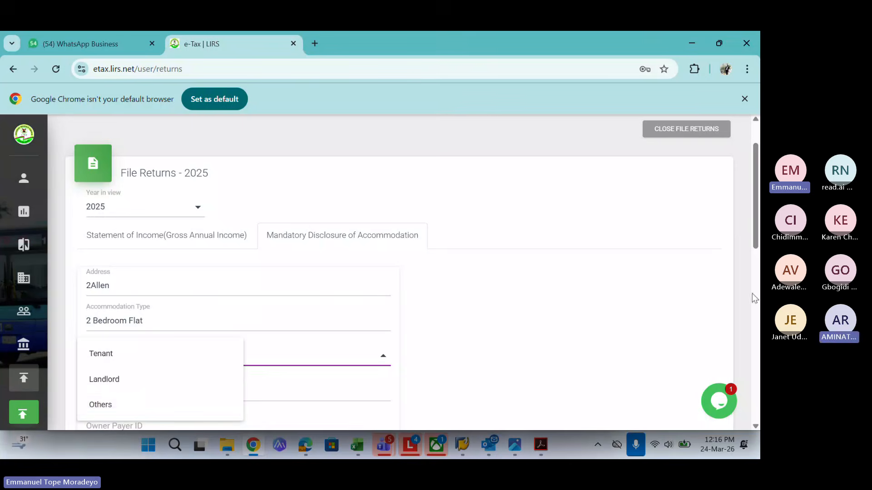
{"action": "left_click_drag", "start_coordinate": [755, 241], "coordinate": [755, 267]}
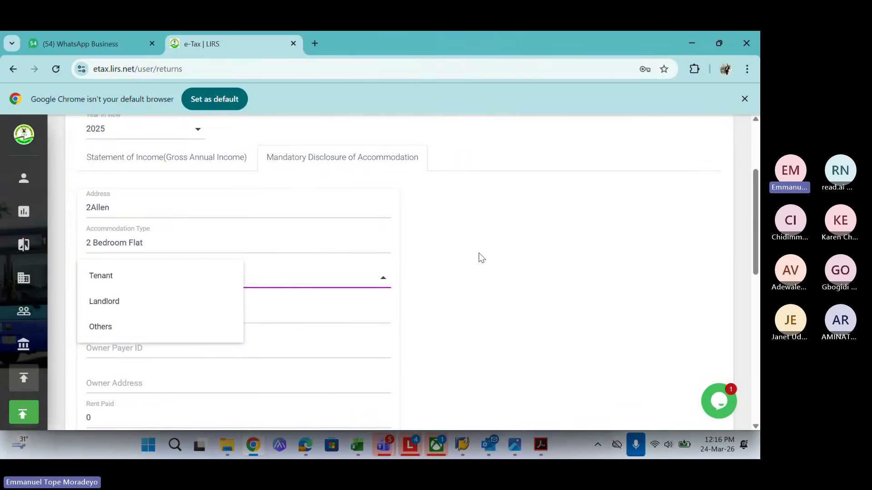
{"action": "left_click", "coordinate": [200, 276]}
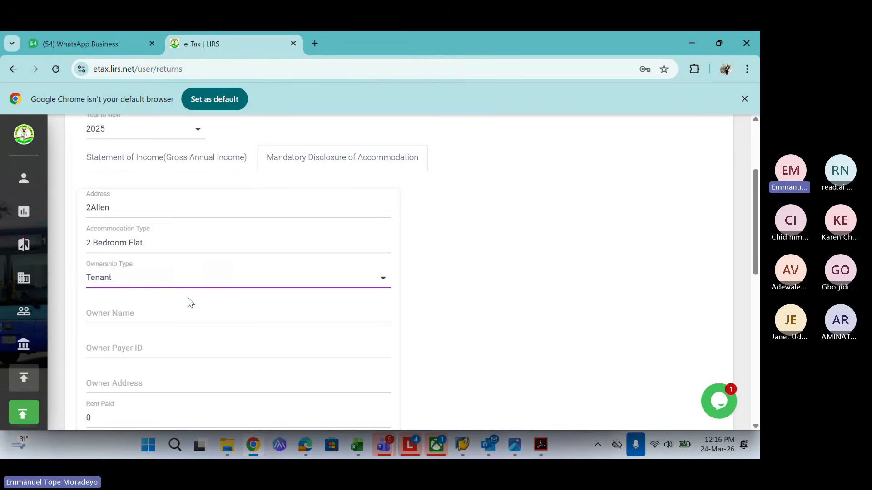
{"action": "left_click", "coordinate": [128, 314]}
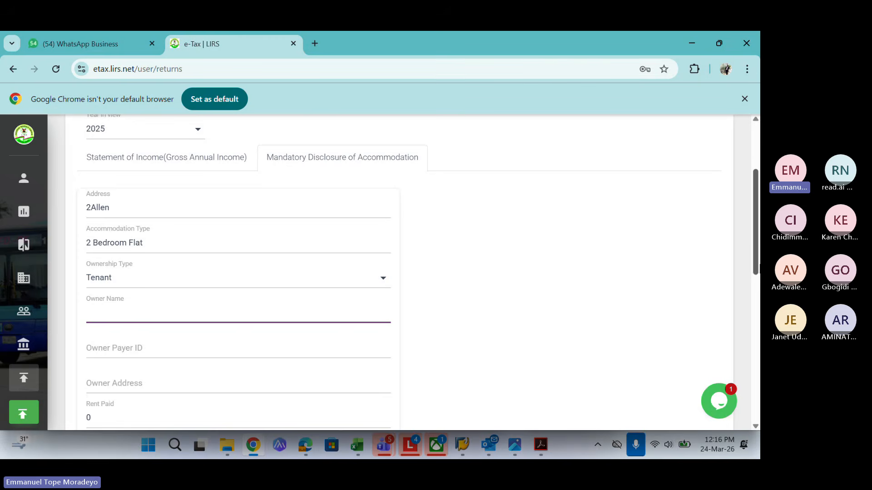
Set Rent Paid to 2,000,000.00, leaving Rent Paid By Employer at 0
{"action": "left_click_drag", "start_coordinate": [756, 271], "coordinate": [756, 304]}
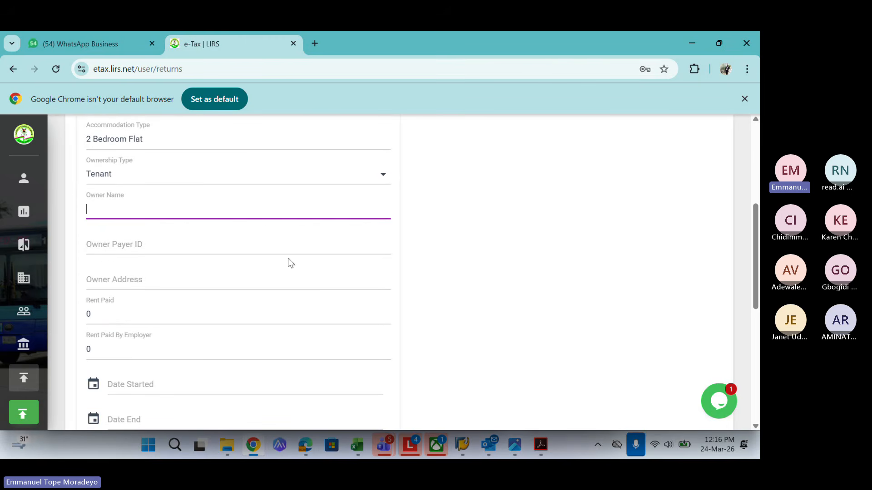
{"action": "left_click", "coordinate": [116, 314]}
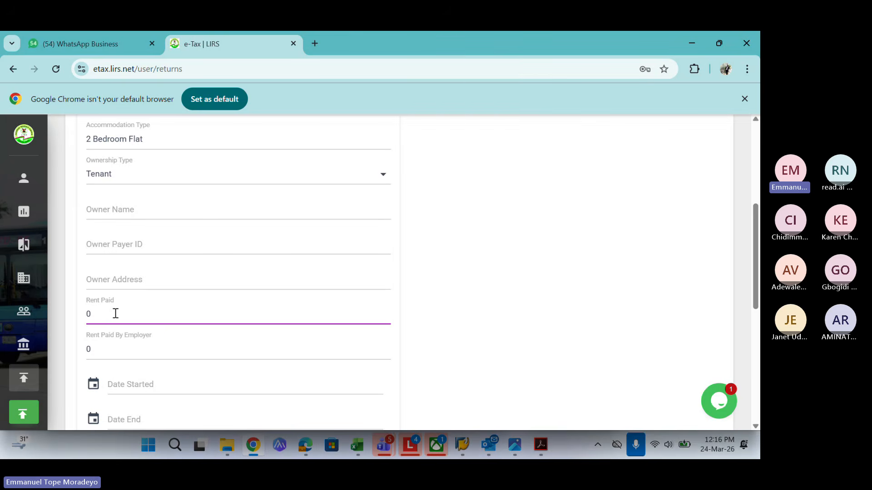
{"action": "key", "text": "BackSpace"}
{"action": "type", "text": "2000000"}
{"action": "key", "text": "BackSpace"}
{"action": "left_click", "coordinate": [99, 316]}
{"action": "type", "text": "0"}
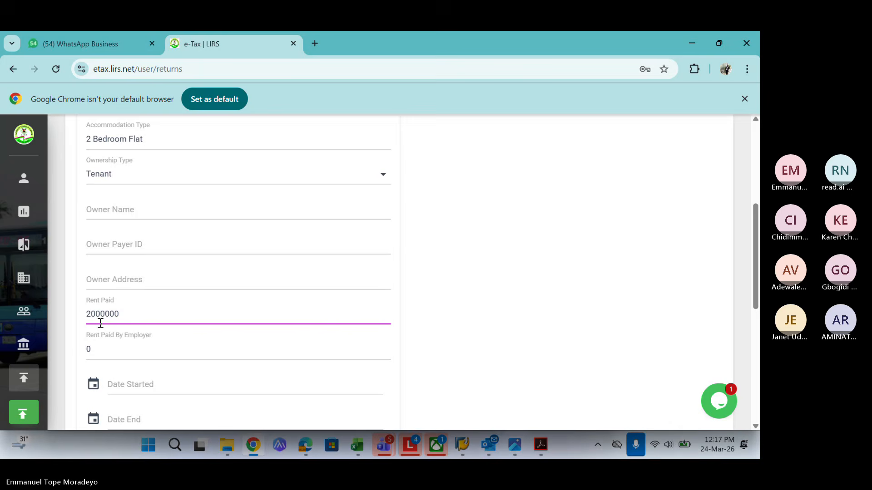
{"action": "left_click", "coordinate": [117, 350]}
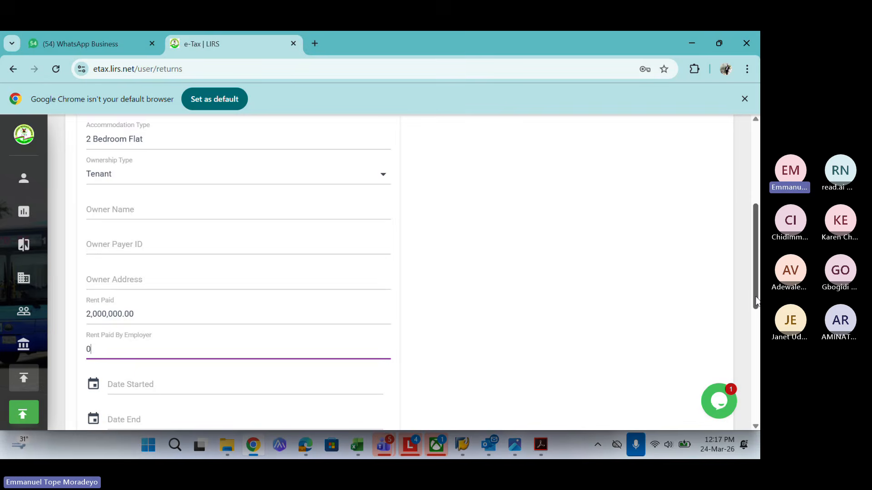
{"action": "scroll", "coordinate": [756, 301], "scroll_direction": "down", "scroll_amount": 3}
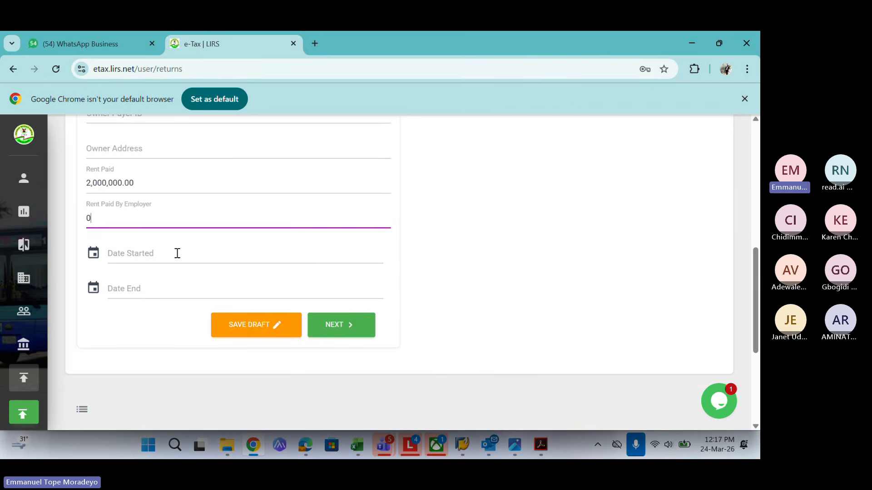
Set the accommodation start date to 2025-01-01
{"action": "left_click", "coordinate": [177, 253]}
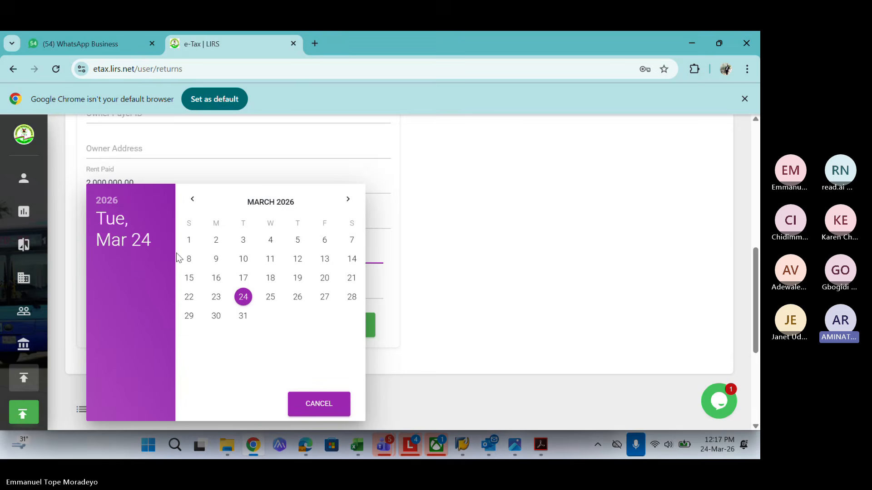
{"action": "left_click", "coordinate": [418, 252]}
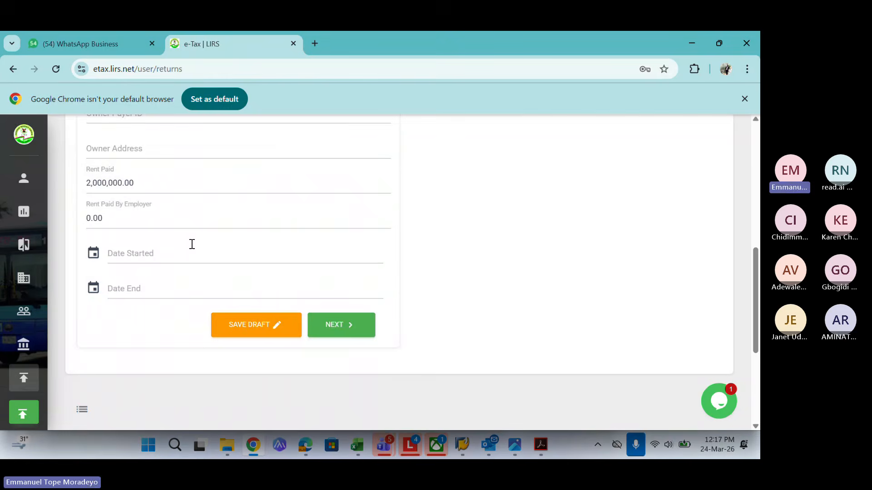
{"action": "left_click", "coordinate": [124, 254]}
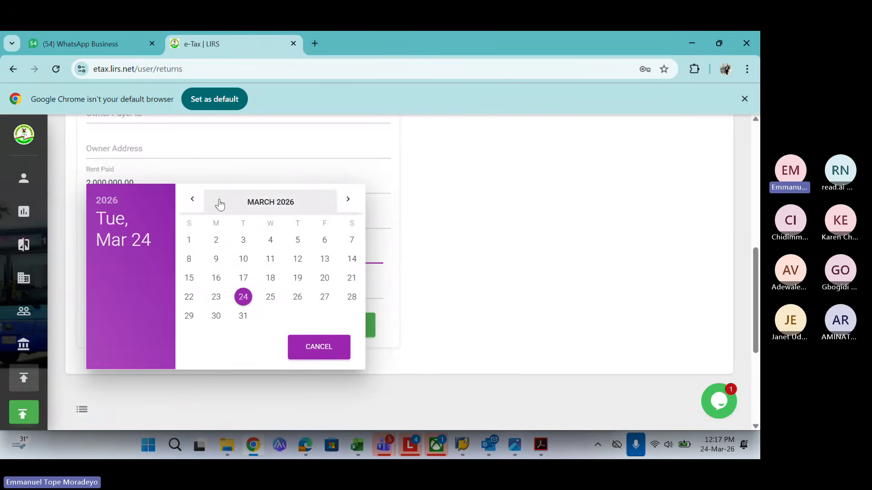
{"action": "left_click", "coordinate": [192, 200]}
{"action": "left_click", "coordinate": [192, 200]}
{"action": "left_click", "coordinate": [192, 200]}
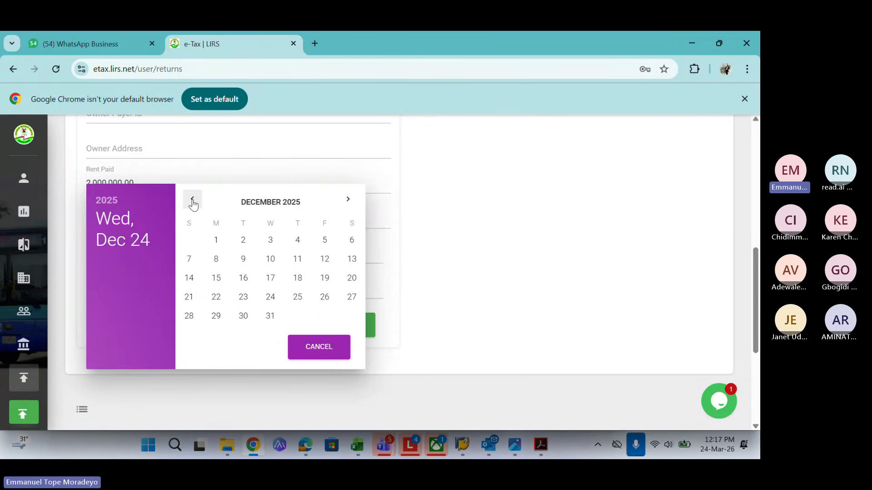
{"action": "left_click", "coordinate": [110, 207]}
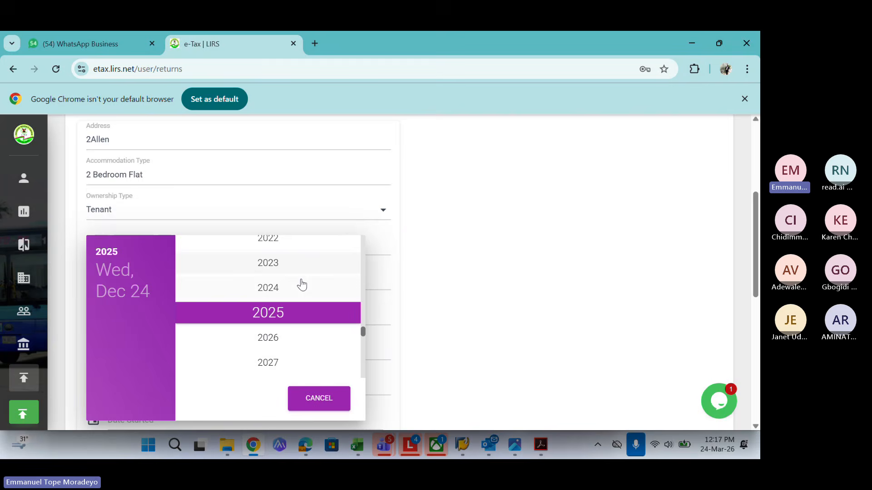
{"action": "left_click", "coordinate": [283, 311]}
{"action": "left_click", "coordinate": [210, 279]}
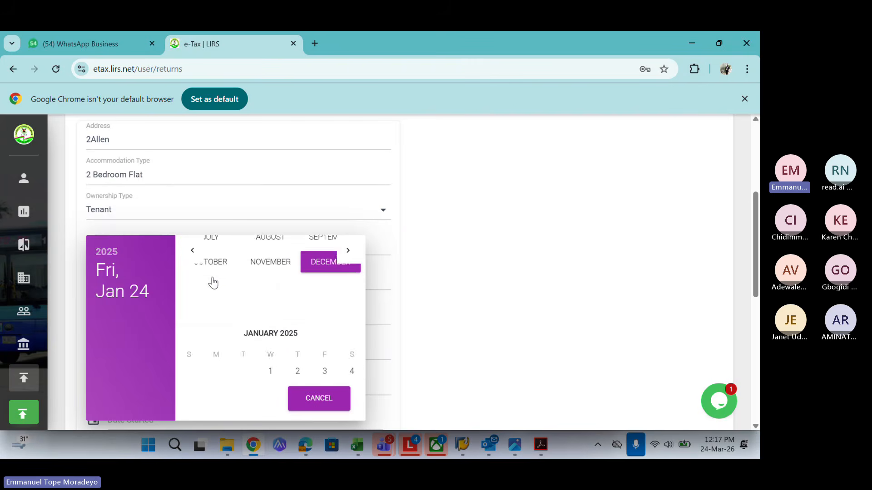
{"action": "left_click", "coordinate": [271, 291]}
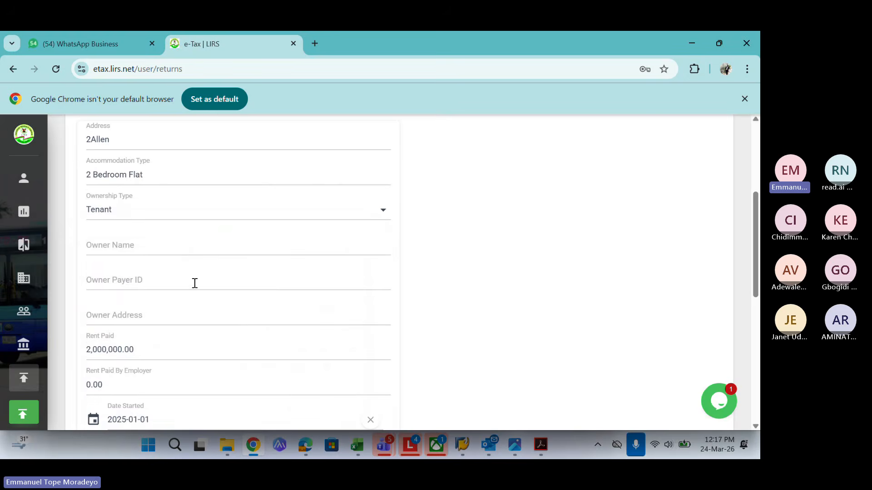
{"action": "scroll", "coordinate": [756, 267], "scroll_direction": "down", "scroll_amount": 3}
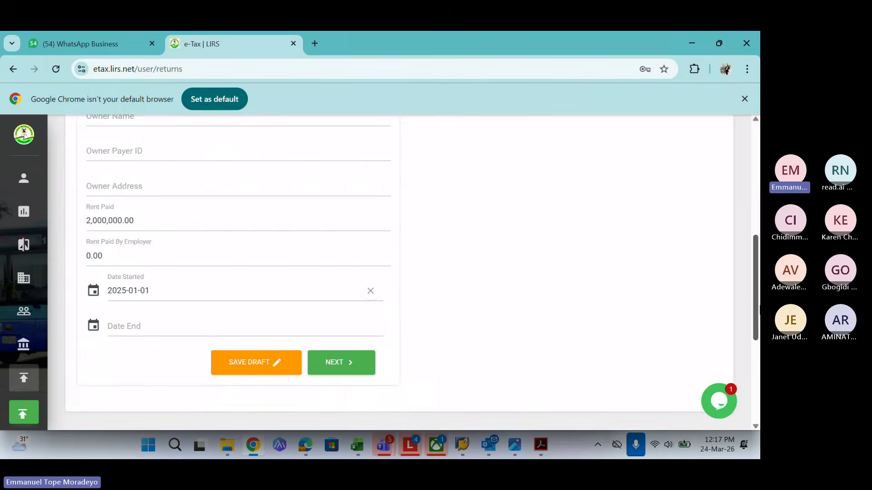
Change the rejected end date to 2025-12-31
{"action": "left_click", "coordinate": [192, 323]}
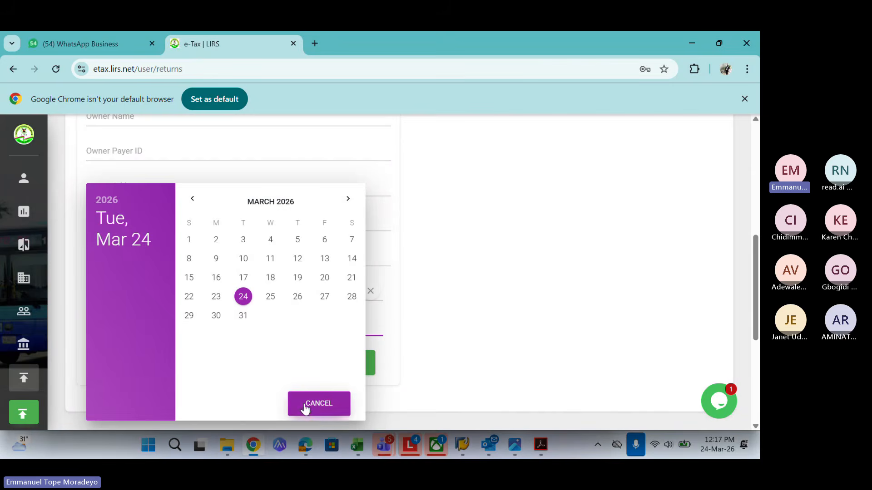
{"action": "left_click", "coordinate": [245, 295]}
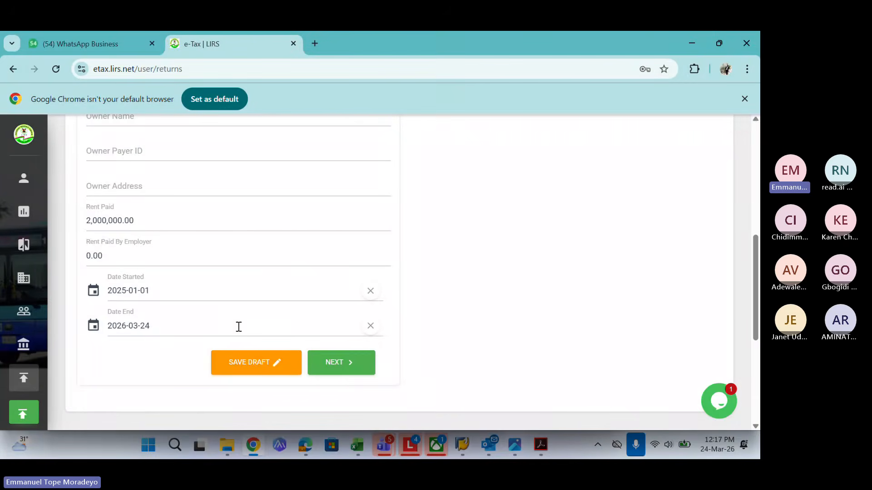
{"action": "left_click", "coordinate": [344, 366]}
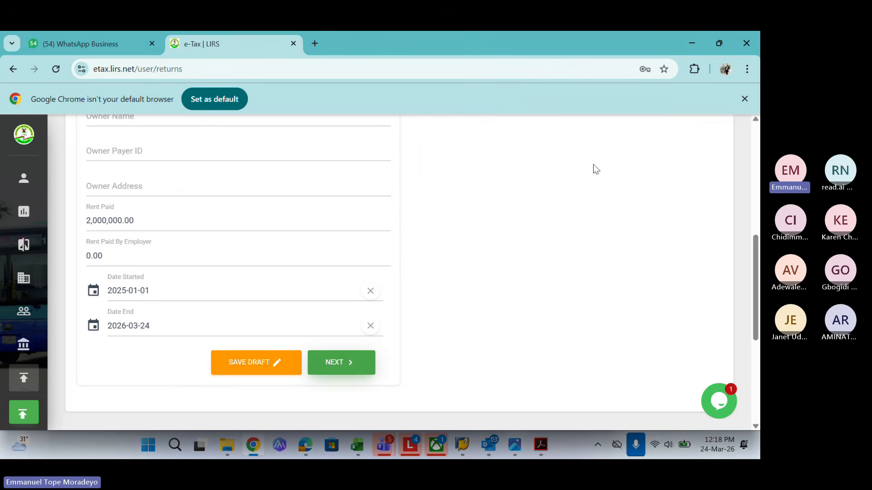
{"action": "left_click", "coordinate": [370, 326]}
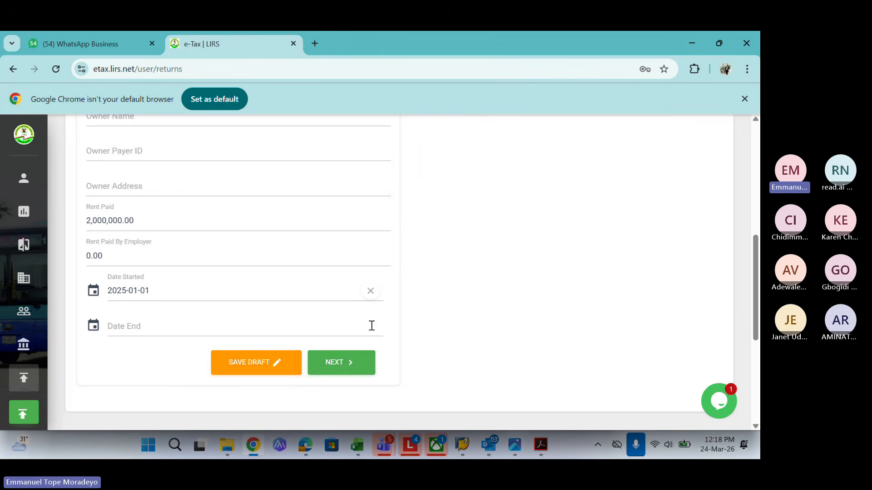
{"action": "left_click", "coordinate": [130, 325]}
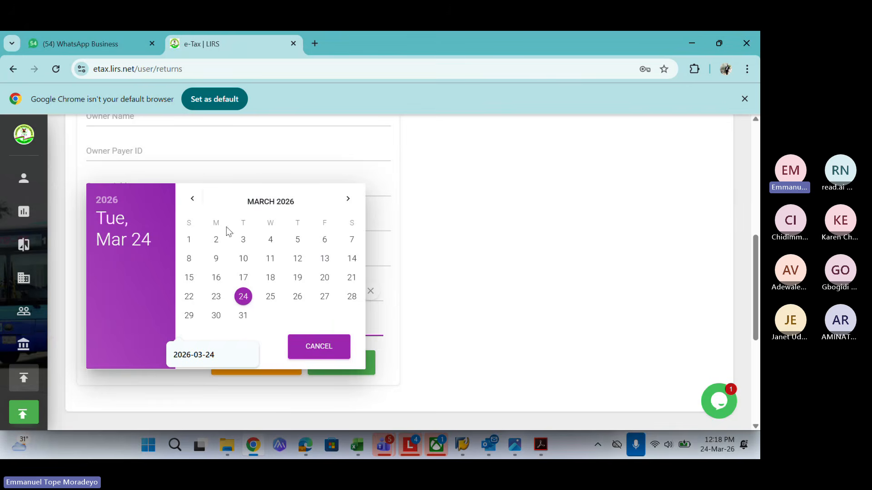
{"action": "left_click", "coordinate": [192, 200]}
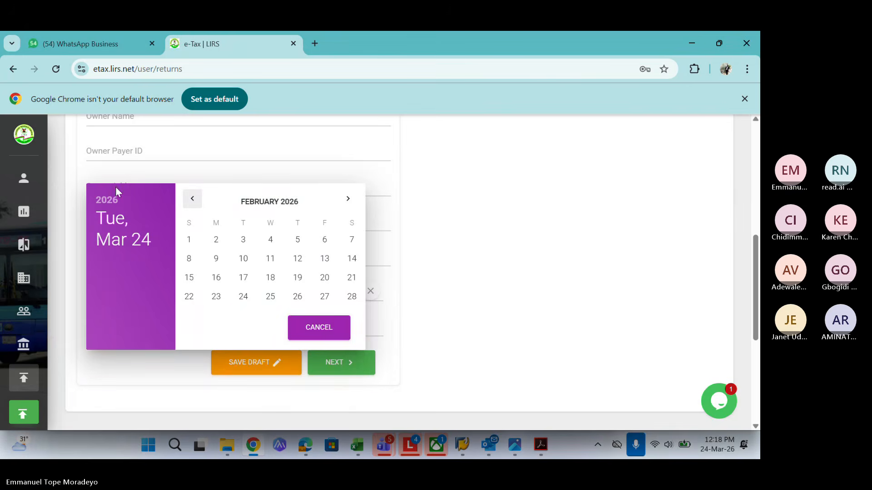
{"action": "left_click", "coordinate": [96, 202]}
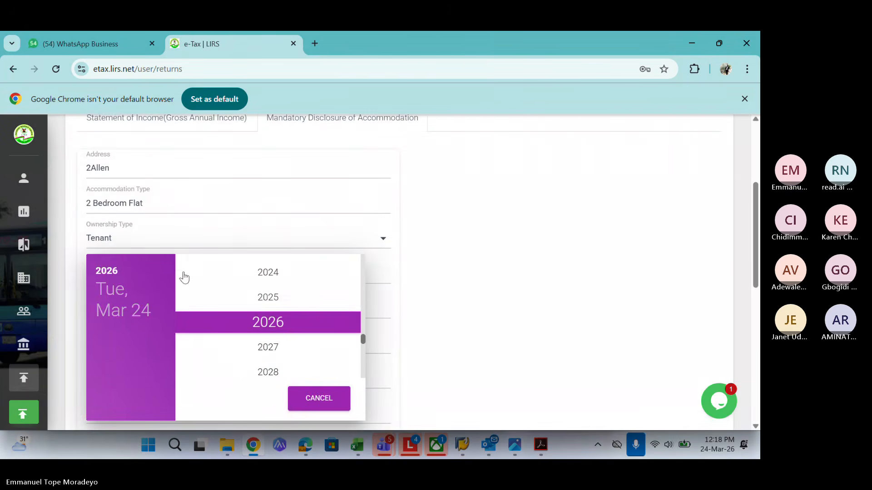
{"action": "left_click", "coordinate": [248, 299]}
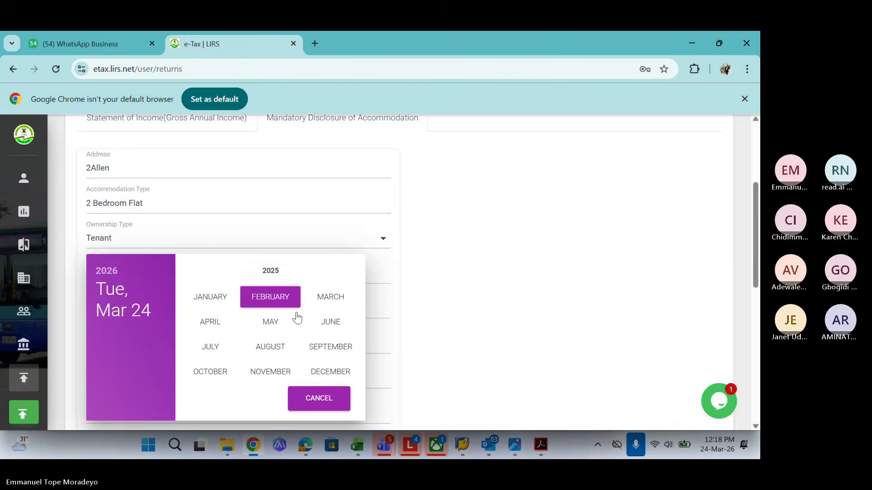
{"action": "left_click", "coordinate": [331, 370]}
{"action": "left_click", "coordinate": [270, 386]}
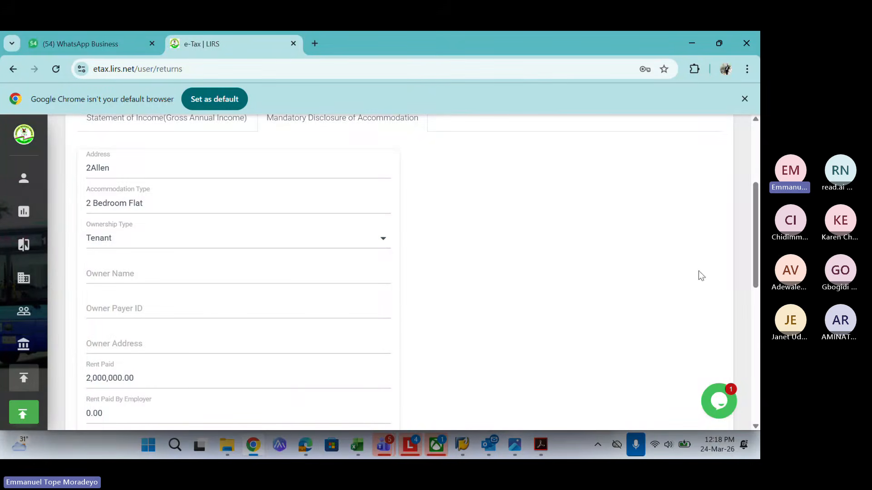
{"action": "scroll", "coordinate": [414, 275], "scroll_direction": "down", "scroll_amount": 5}
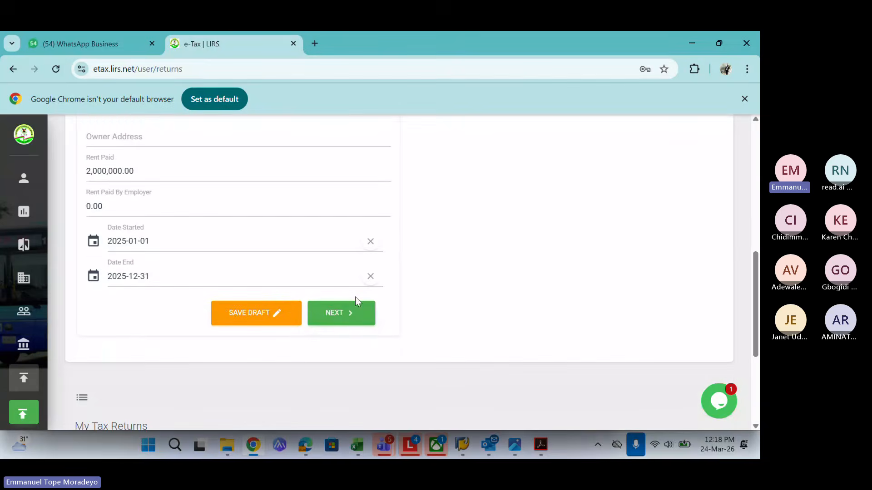
Submit the accommodation disclosure and scroll back up to the File Returns - 2025 tabs
{"action": "left_click", "coordinate": [342, 312]}
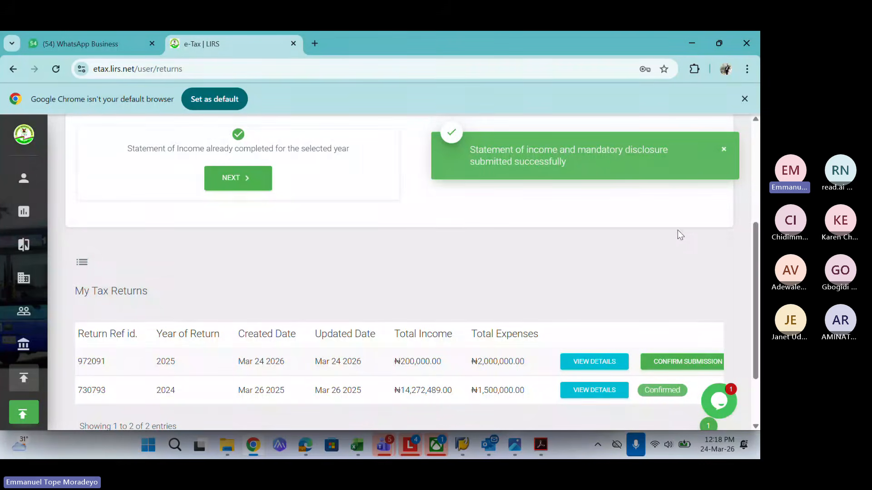
{"action": "scroll", "coordinate": [708, 272], "scroll_direction": "down", "scroll_amount": 1}
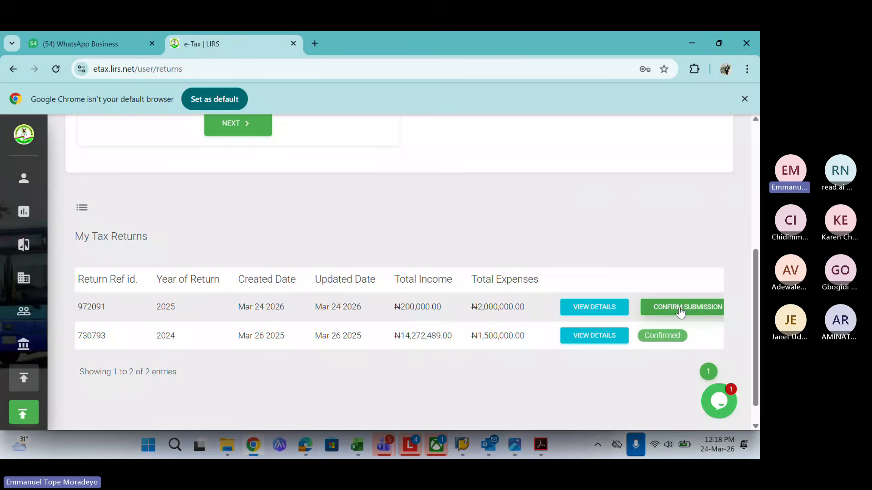
{"action": "scroll", "coordinate": [750, 303], "scroll_direction": "up", "scroll_amount": 3}
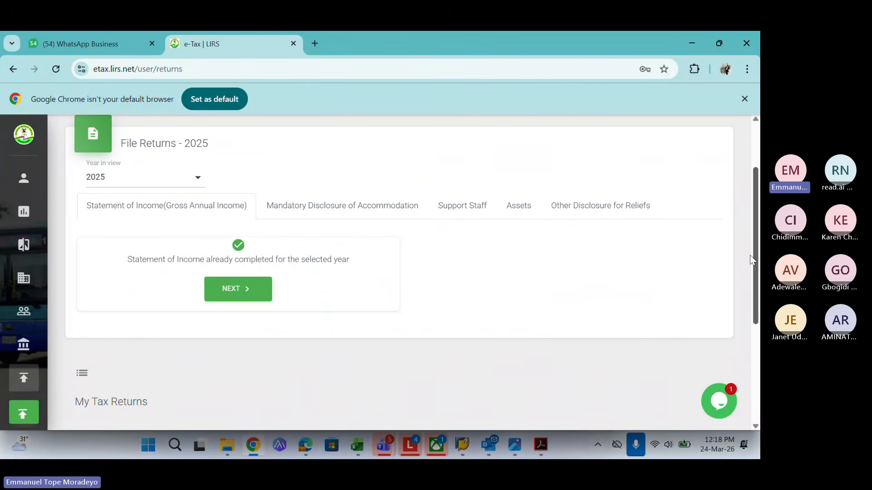
{"action": "left_click_drag", "start_coordinate": [750, 255], "coordinate": [749, 250]}
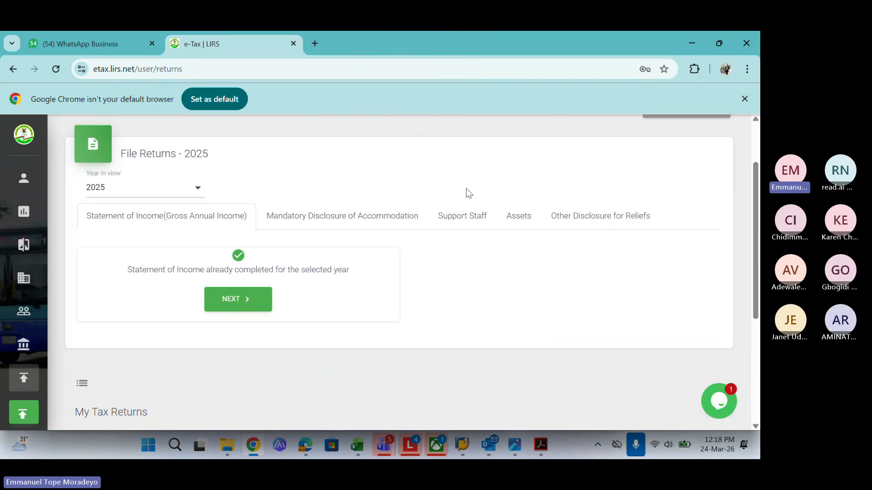
Begin adding a non-registered support staff member, then cancel and close the return summary
{"action": "left_click", "coordinate": [462, 217]}
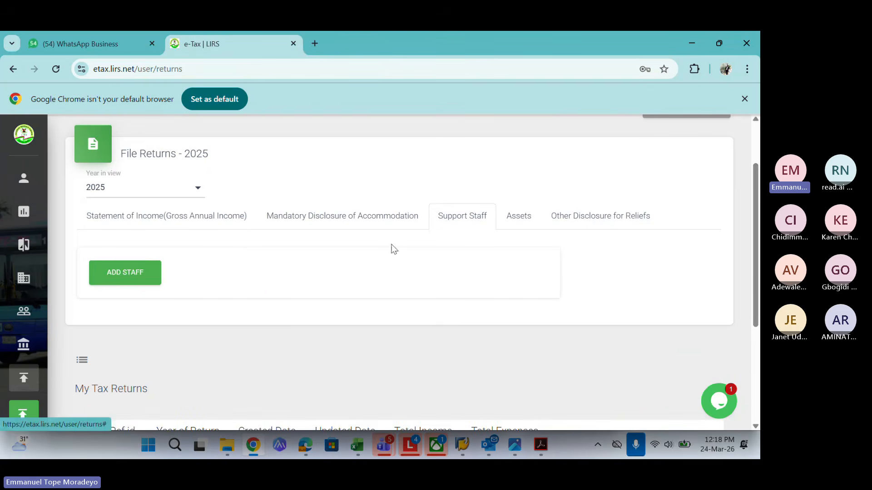
{"action": "left_click", "coordinate": [125, 277]}
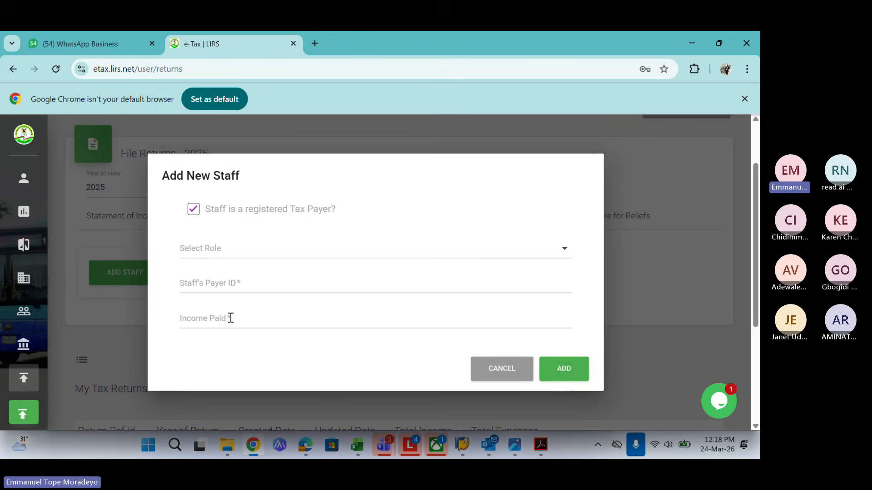
{"action": "left_click", "coordinate": [194, 216]}
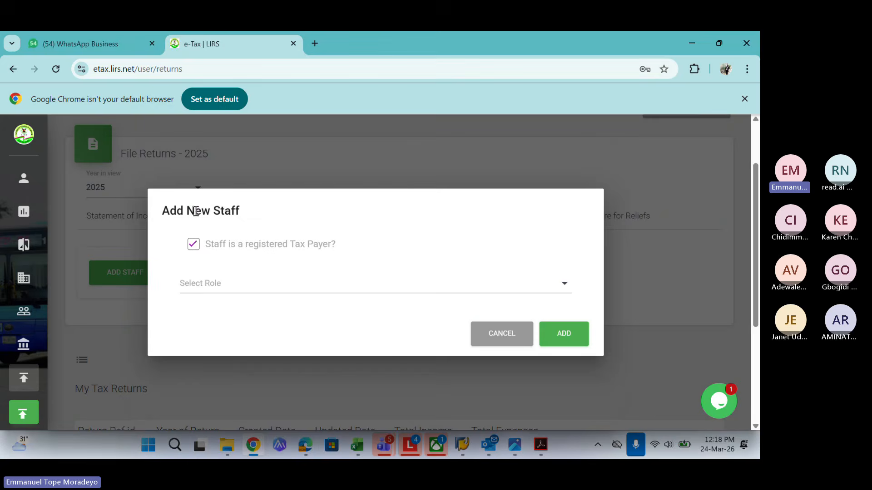
{"action": "left_click", "coordinate": [207, 288]}
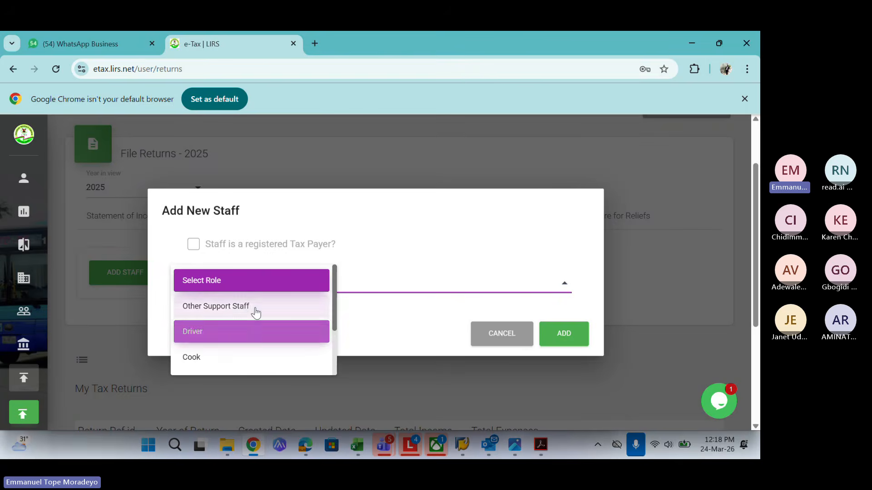
{"action": "left_click", "coordinate": [512, 334]}
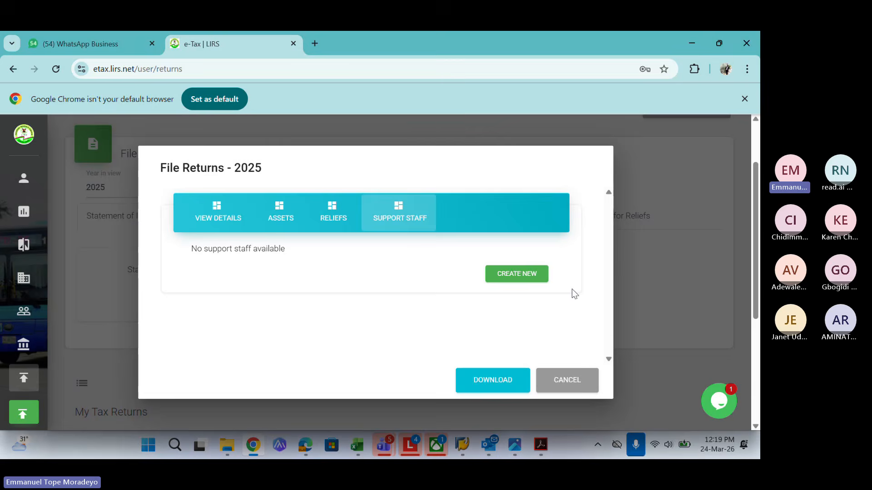
{"action": "left_click", "coordinate": [573, 379]}
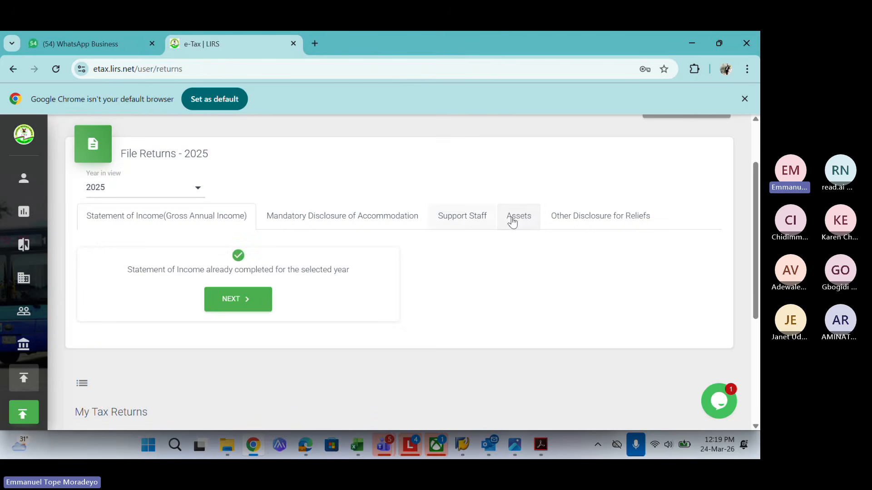
Try adding an asset of type Others, then abandon it and close the return summary
{"action": "left_click", "coordinate": [523, 222]}
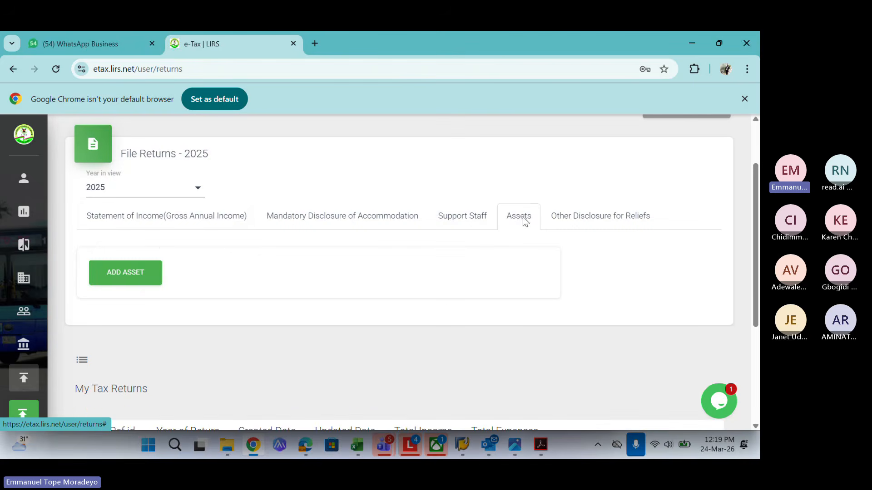
{"action": "left_click", "coordinate": [135, 272]}
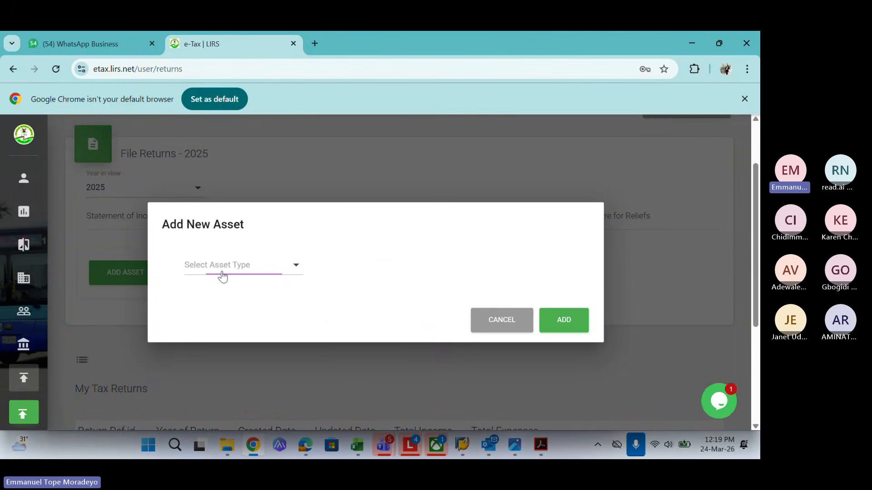
{"action": "left_click", "coordinate": [222, 274]}
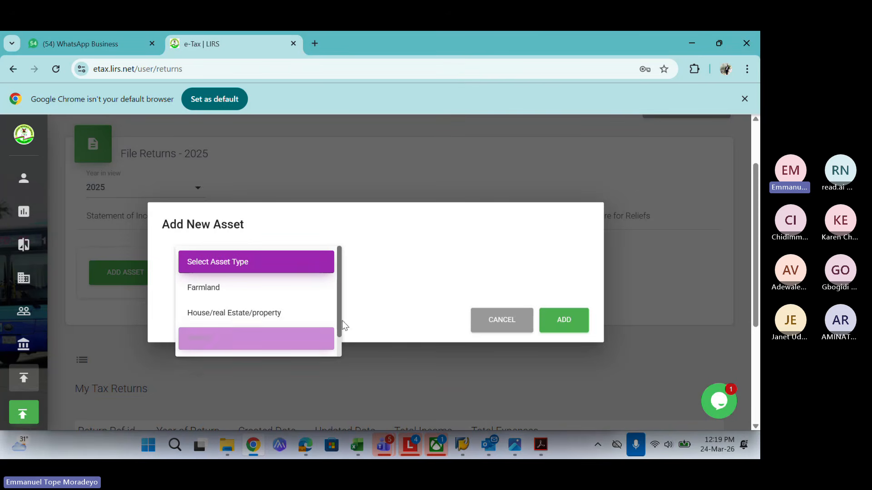
{"action": "left_click", "coordinate": [275, 335]}
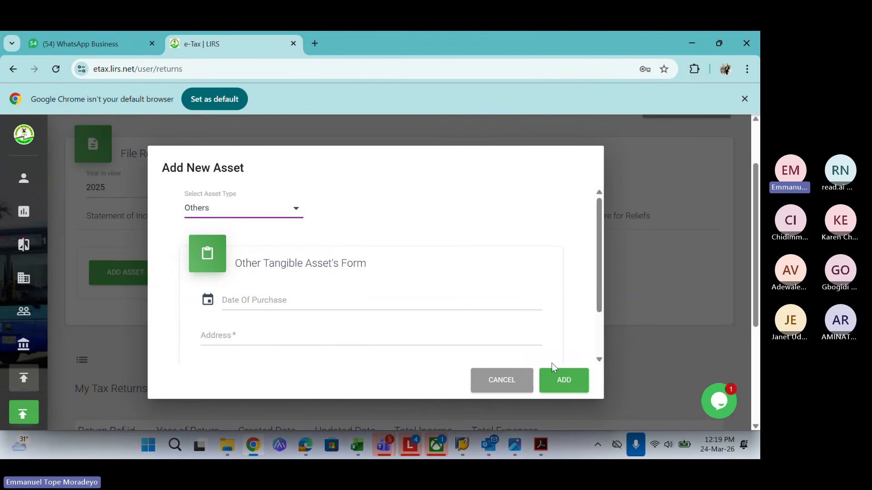
{"action": "left_click", "coordinate": [644, 201]}
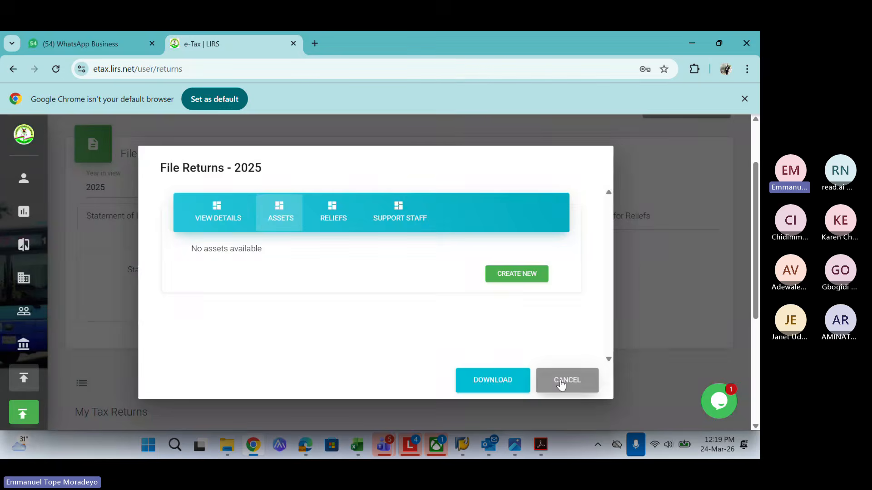
{"action": "left_click", "coordinate": [561, 385]}
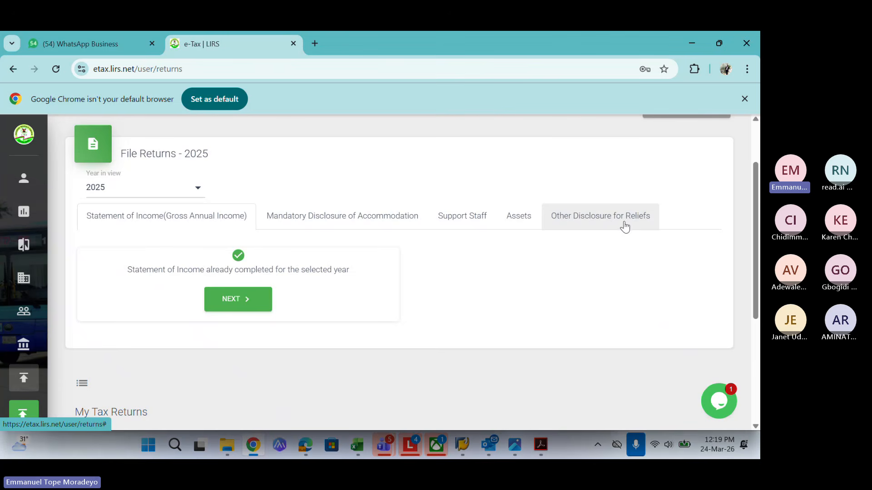
Start a new relief claim under Other Disclosure for Reliefs, declaring a life assurance contribution
{"action": "left_click", "coordinate": [576, 217]}
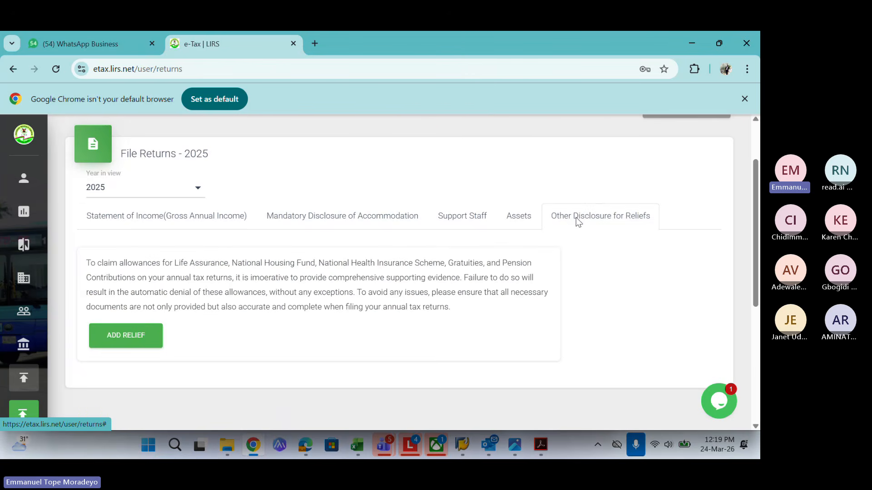
{"action": "left_click", "coordinate": [130, 339]}
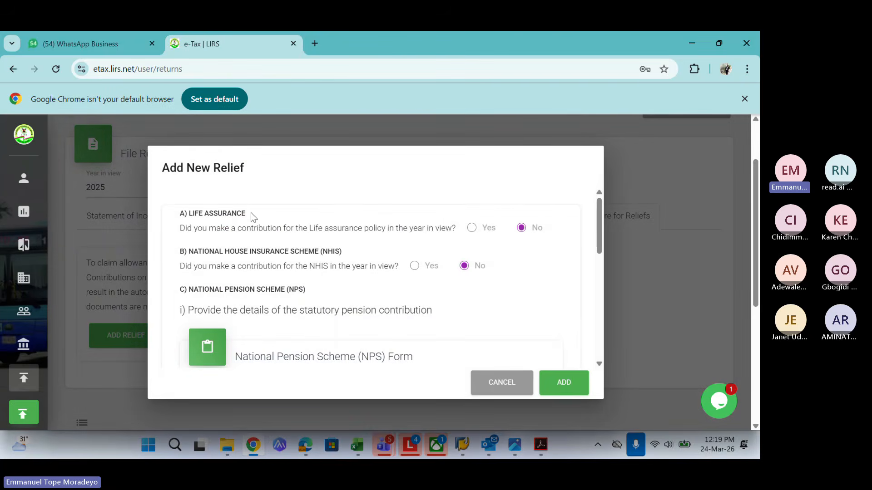
{"action": "left_click", "coordinate": [472, 228]}
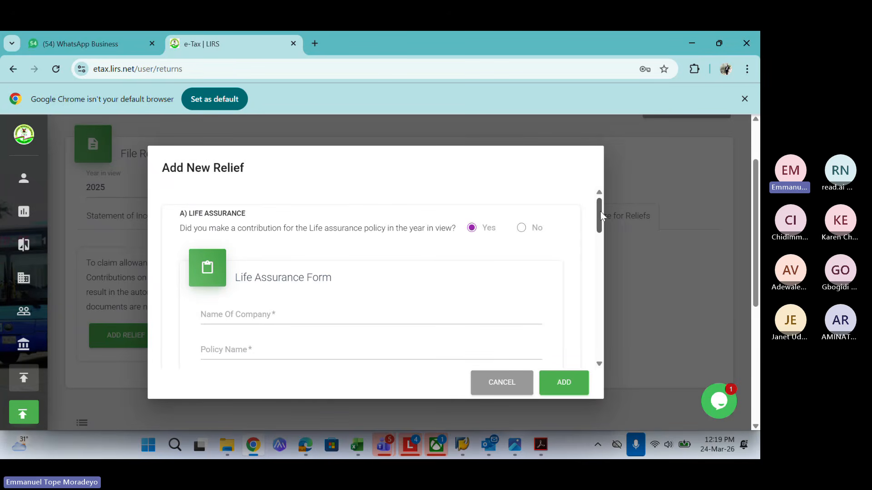
Scroll the relief form down to the National Pension Scheme section, then switch to the Teams meeting
{"action": "left_click_drag", "start_coordinate": [600, 211], "coordinate": [601, 240]}
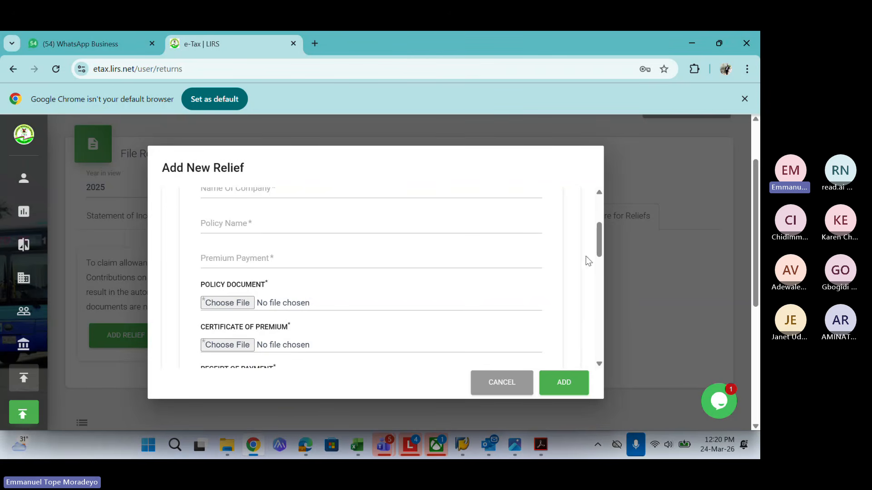
{"action": "scroll", "coordinate": [600, 258], "scroll_direction": "down", "scroll_amount": 1}
{"action": "left_click_drag", "start_coordinate": [600, 258], "coordinate": [601, 271]}
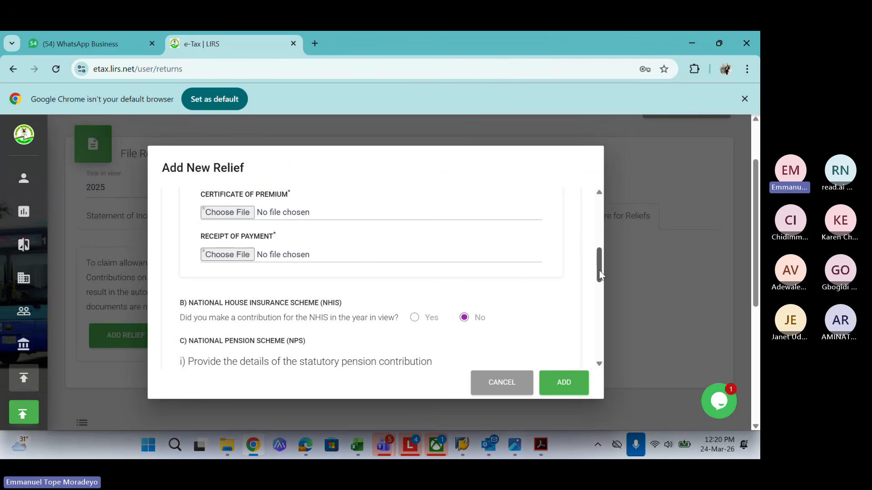
{"action": "left_click_drag", "start_coordinate": [598, 270], "coordinate": [600, 286]}
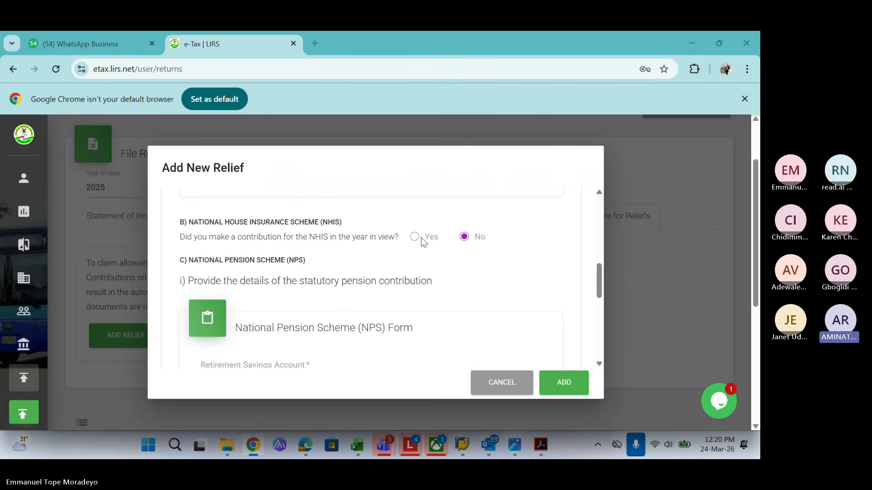
{"action": "key", "text": "alt+Tab"}
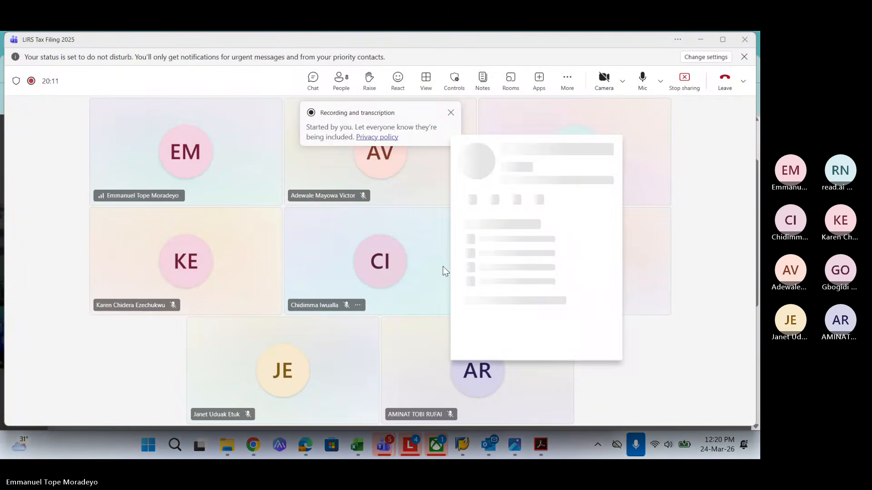
Return from the Teams meeting to the Add New Relief form in Chrome
{"action": "key", "text": "alt+Tab"}
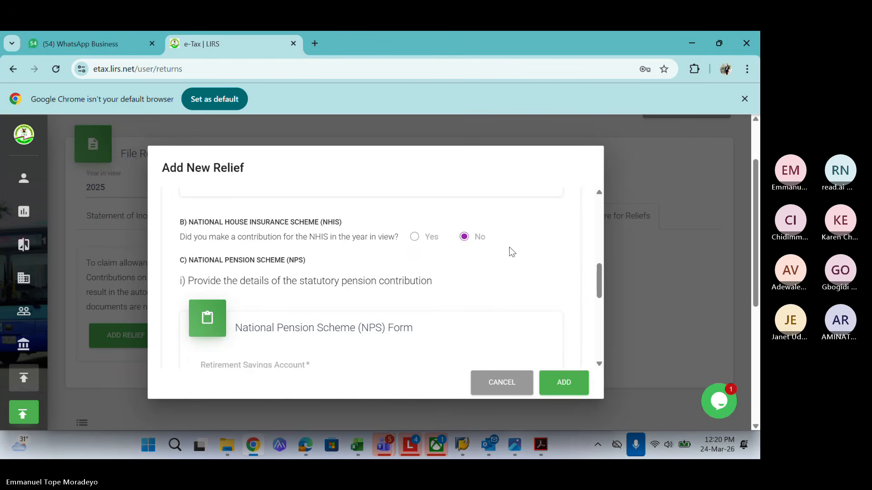
Leave the NHIS contribution question answered No
{"action": "left_click", "coordinate": [415, 237]}
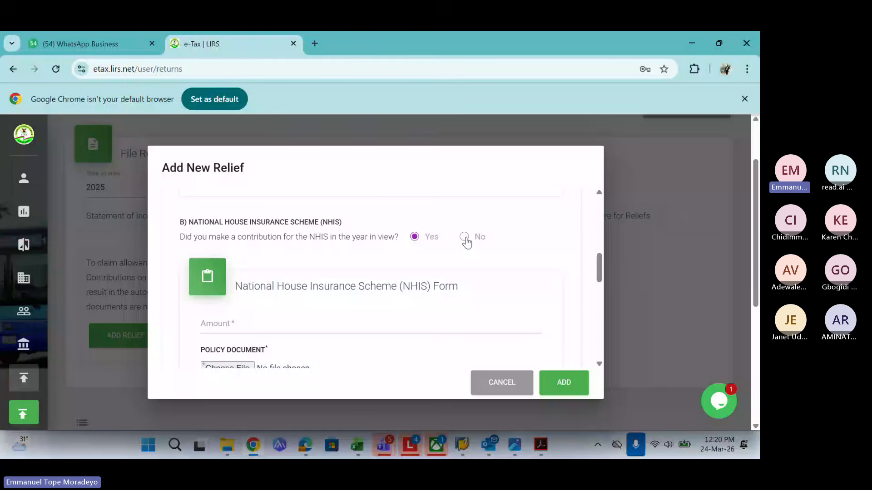
{"action": "left_click", "coordinate": [463, 237]}
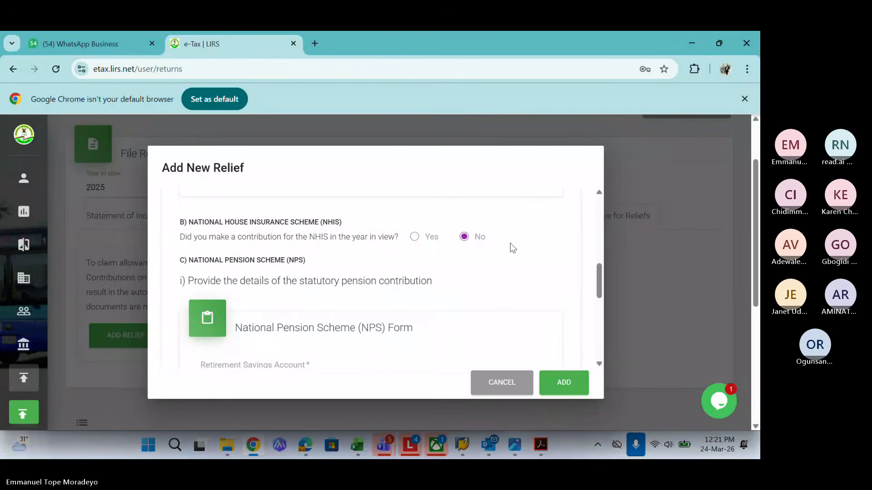
{"action": "left_click_drag", "start_coordinate": [600, 284], "coordinate": [598, 299]}
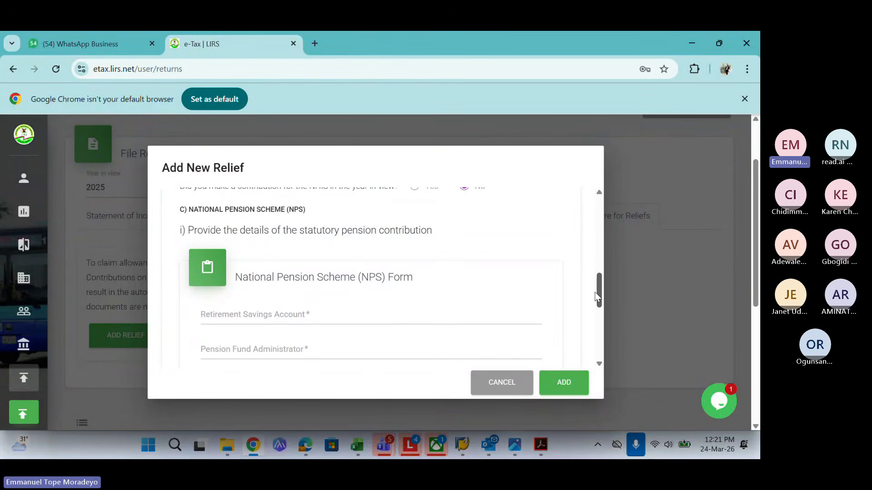
Enter PAL as the Pension Fund Administrator on the National Pension Scheme form
{"action": "left_click", "coordinate": [240, 277]}
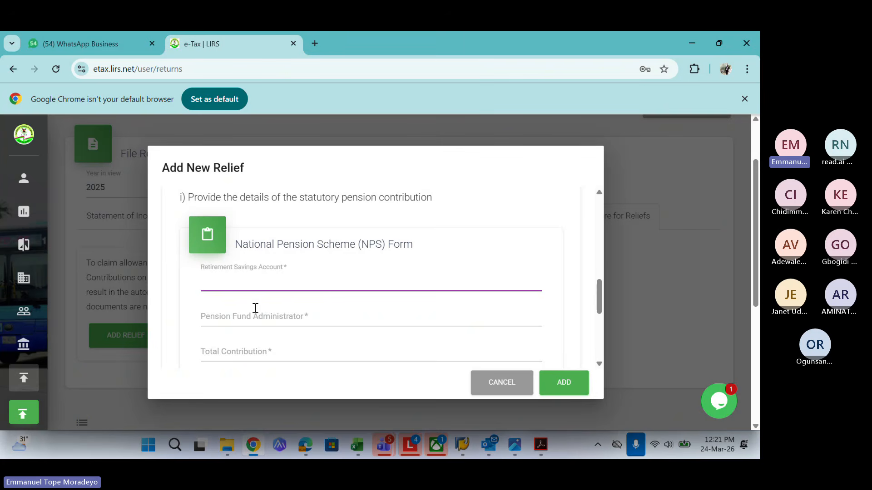
{"action": "left_click", "coordinate": [219, 318]}
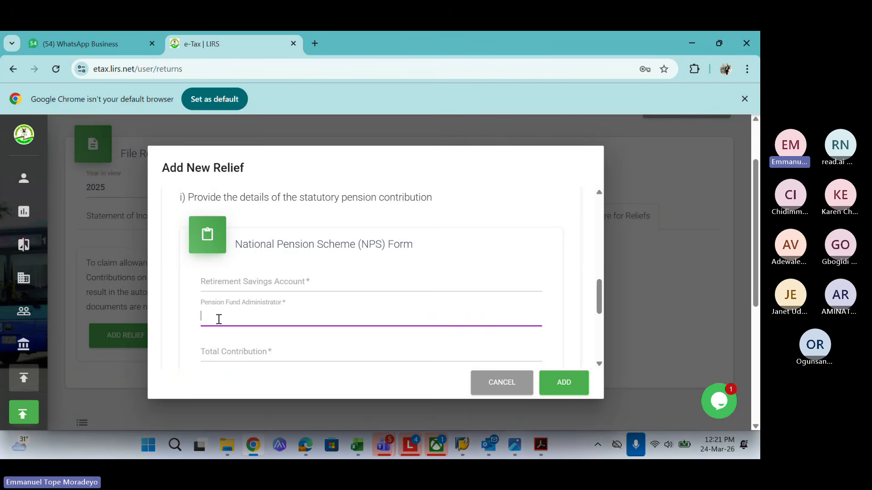
{"action": "type", "text": "pal"}
{"action": "key", "text": "BackSpace"}
{"action": "key", "text": "BackSpace"}
{"action": "key", "text": "BackSpace"}
{"action": "type", "text": "APL"}
{"action": "key", "text": "BackSpace"}
{"action": "key", "text": "BackSpace"}
{"action": "key", "text": "BackSpace"}
{"action": "type", "text": "PAL"}
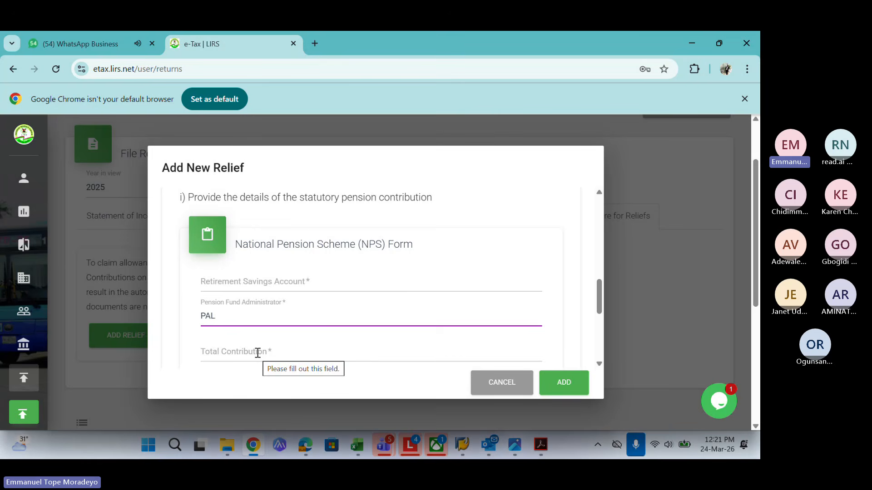
Leave voluntary RSA, NHF and mortgage contributions at No and add the relief disclosure
{"action": "left_click_drag", "start_coordinate": [598, 305], "coordinate": [599, 315]}
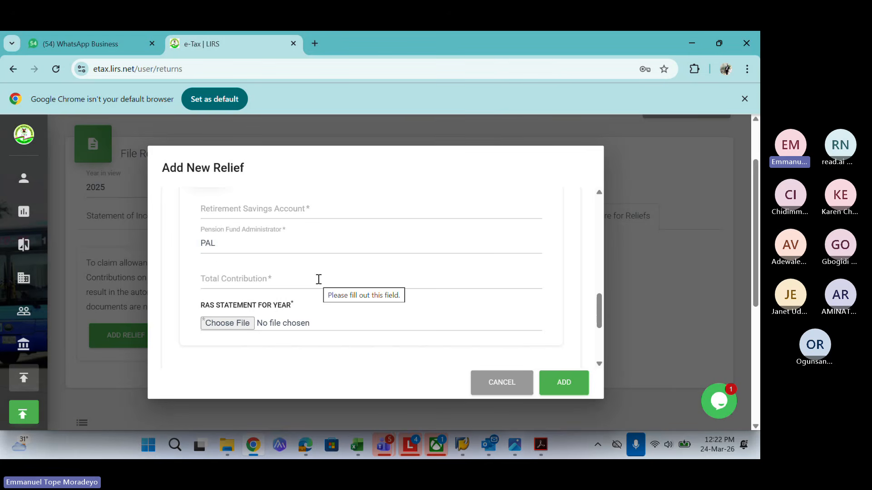
{"action": "left_click", "coordinate": [244, 276]}
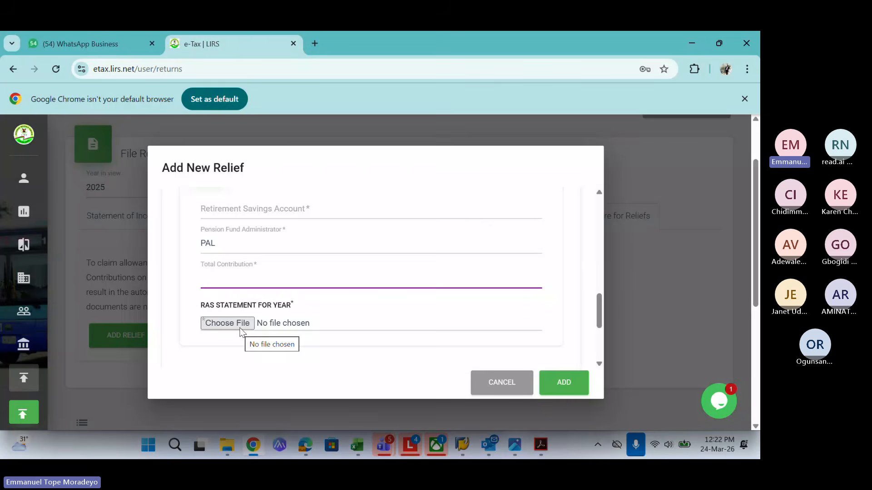
{"action": "left_click_drag", "start_coordinate": [600, 313], "coordinate": [602, 345]}
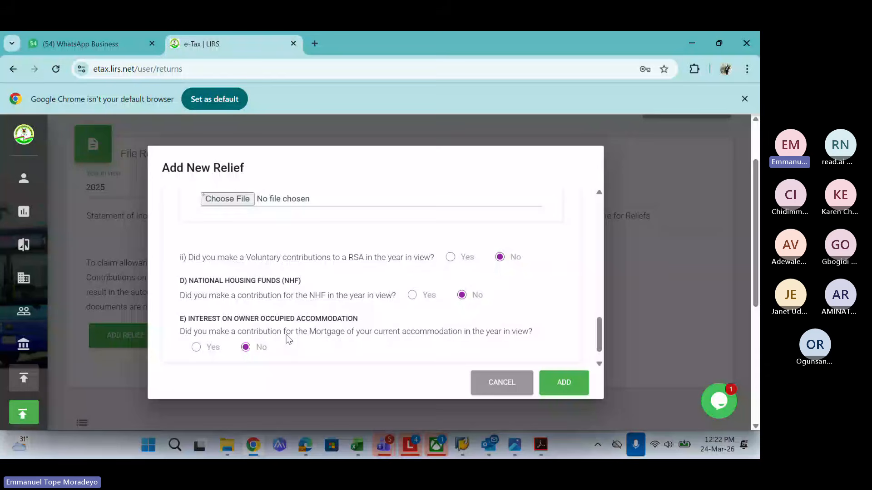
{"action": "left_click", "coordinate": [573, 384]}
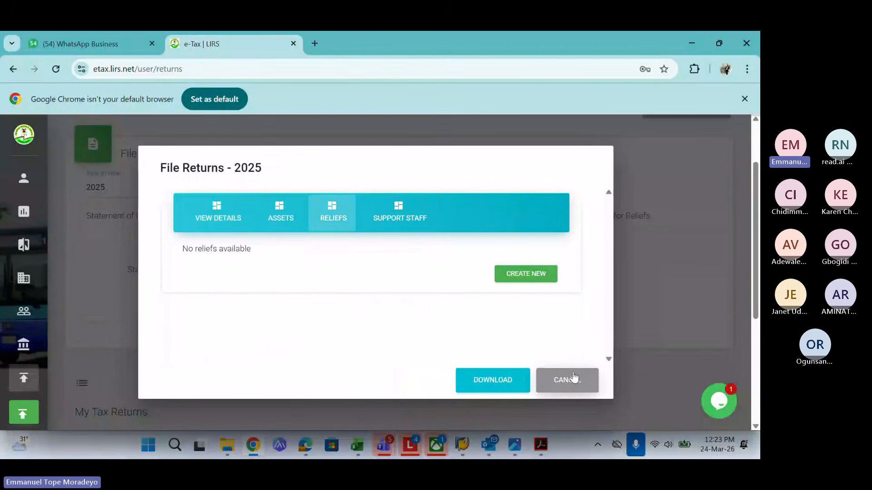
Close the 2025 return summary, confirm it's listed awaiting confirmation, and go to Assessments
{"action": "left_click", "coordinate": [573, 378]}
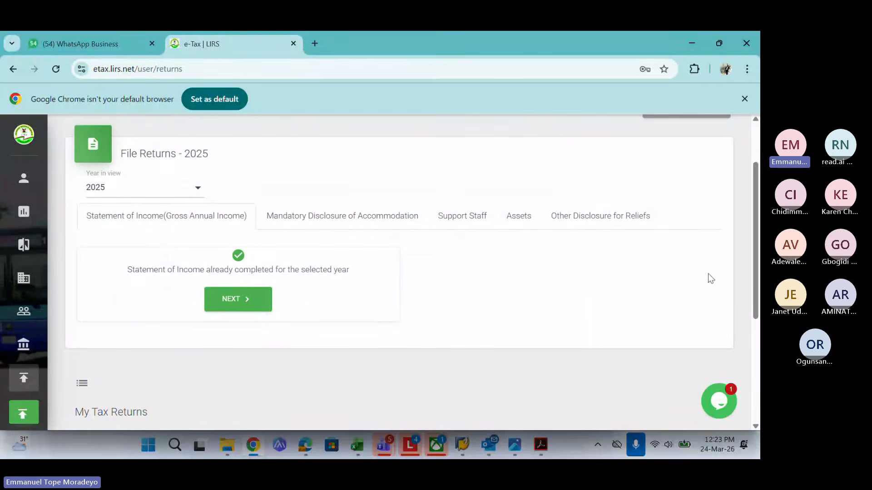
{"action": "scroll", "coordinate": [756, 283], "scroll_direction": "down", "scroll_amount": 3}
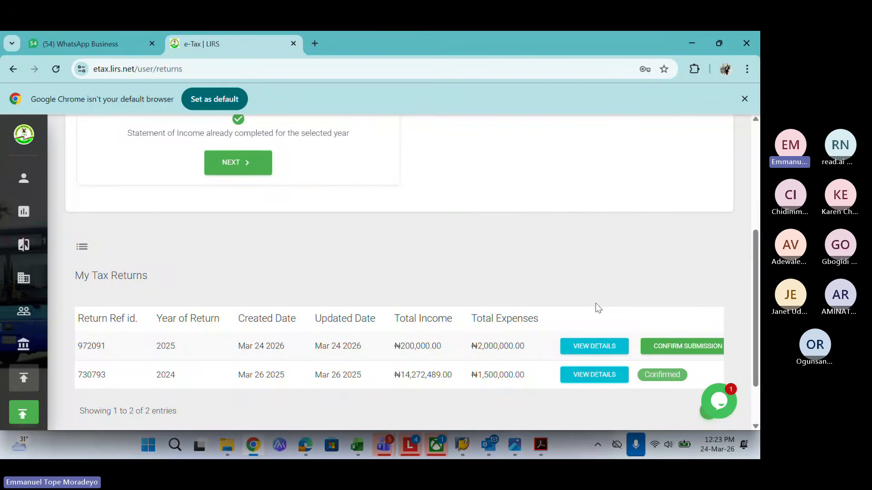
{"action": "left_click", "coordinate": [22, 220]}
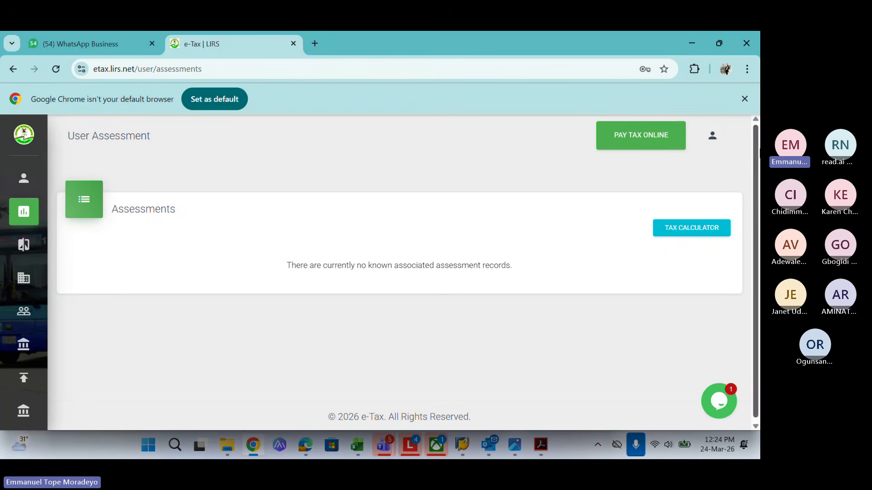
Open the taxpayer profile and show the Current Year TCC checklist for 2026
{"action": "left_click_drag", "start_coordinate": [757, 172], "coordinate": [756, 289]}
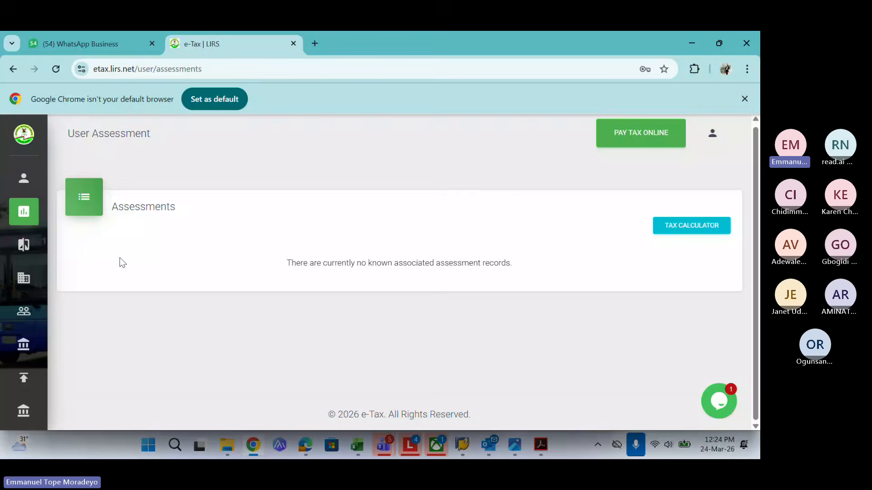
{"action": "left_click", "coordinate": [64, 179]}
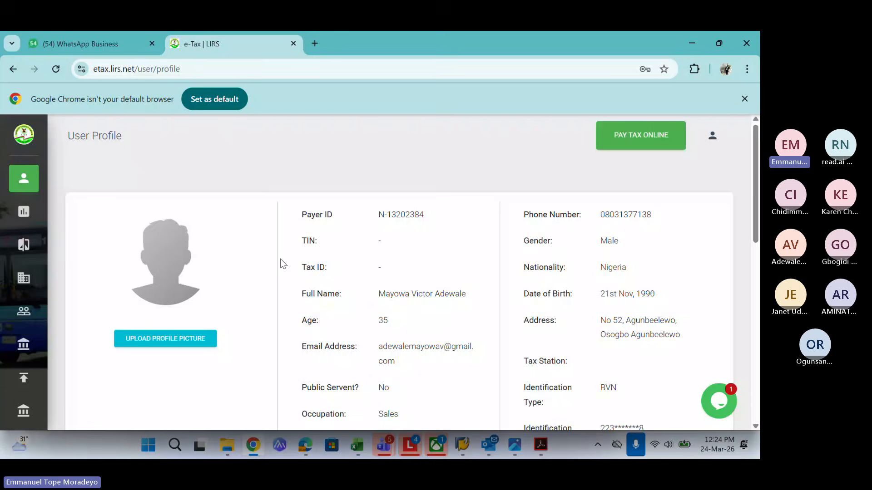
{"action": "left_click_drag", "start_coordinate": [755, 206], "coordinate": [757, 357]}
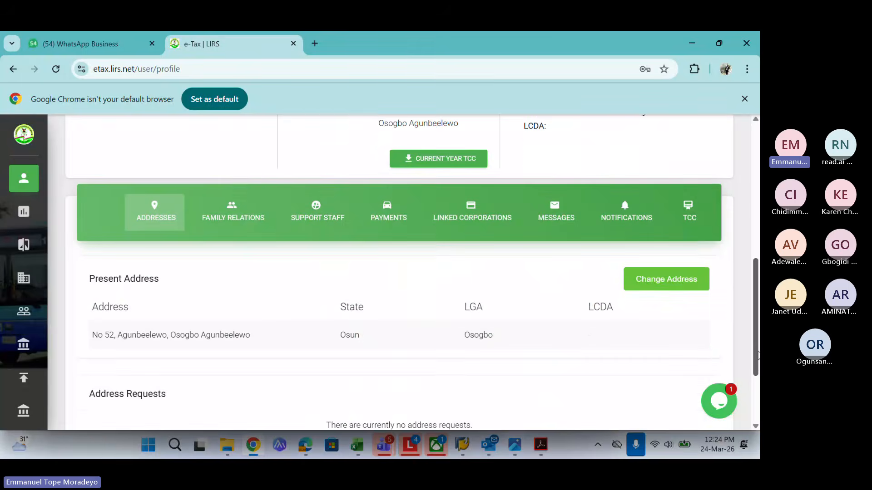
{"action": "scroll", "coordinate": [757, 356], "scroll_direction": "up", "scroll_amount": 1}
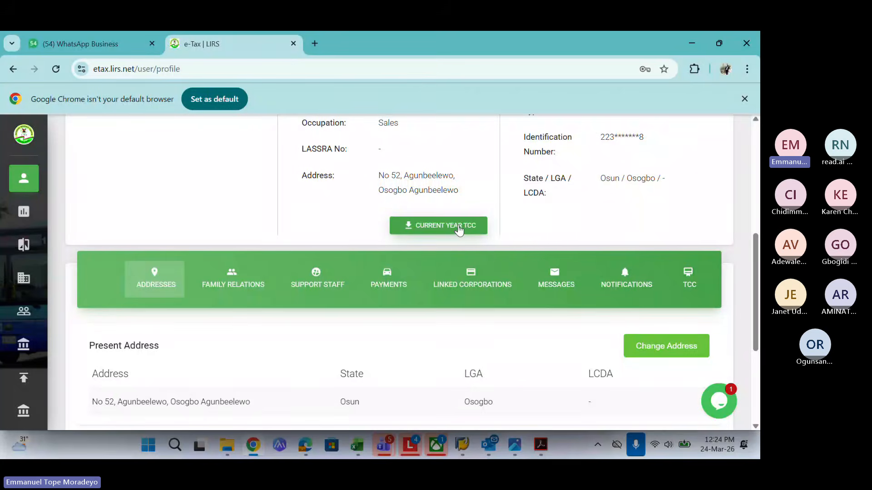
{"action": "left_click", "coordinate": [458, 227]}
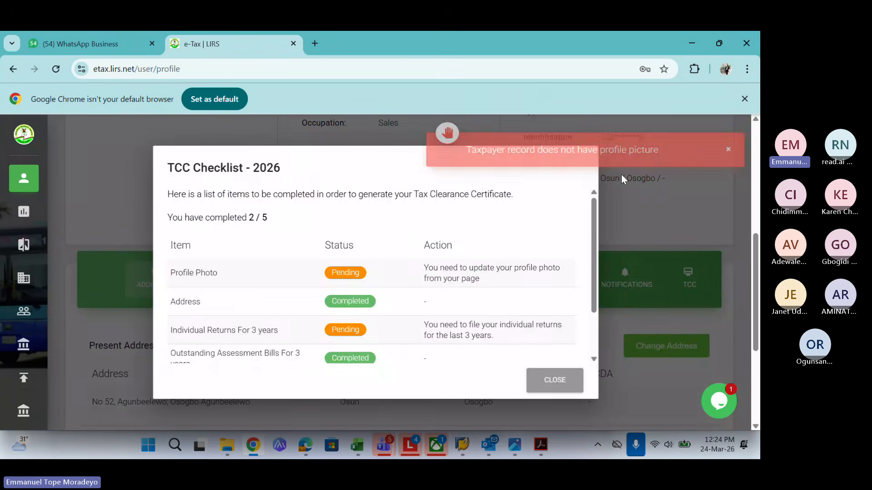
Review the five TCC checklist items, close the checklist, and switch to the Teams meeting
{"action": "left_click_drag", "start_coordinate": [594, 206], "coordinate": [509, 274]}
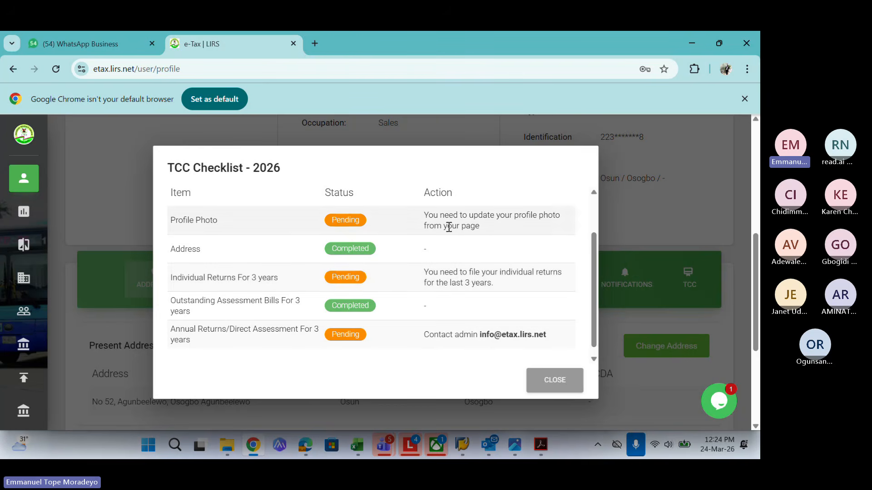
{"action": "left_click", "coordinate": [552, 383]}
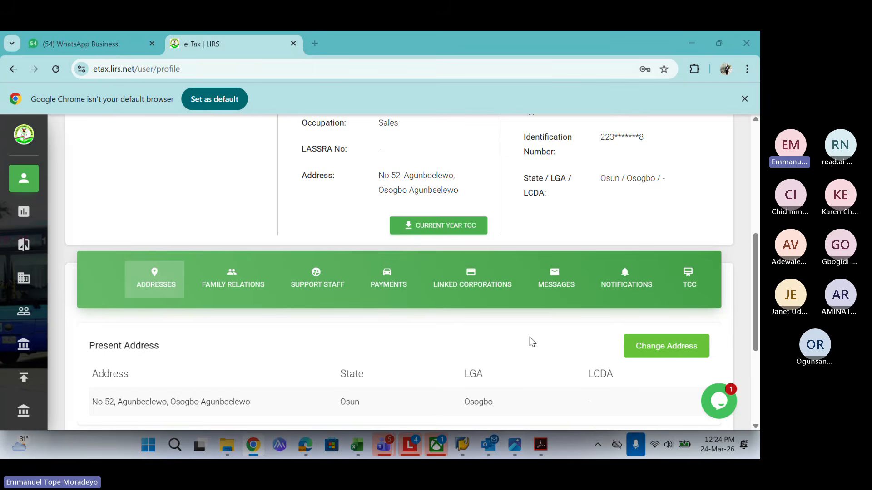
{"action": "key", "text": "alt+Tab"}
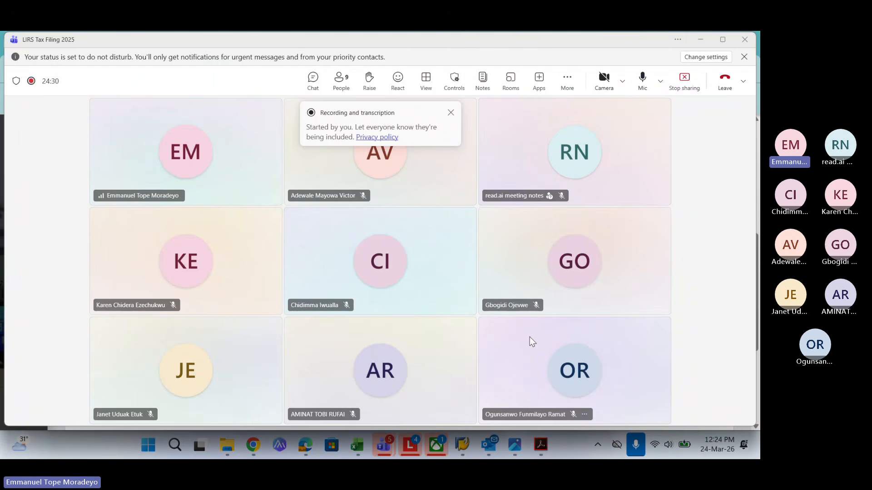
Mute the microphone and stop sharing the screen in the LIRS Tax Filing 2025 meeting
{"action": "left_click", "coordinate": [643, 78]}
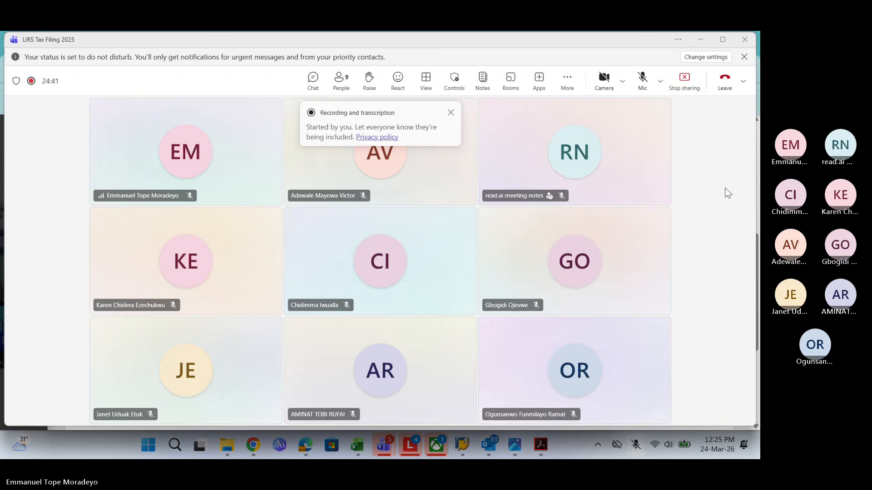
{"action": "left_click", "coordinate": [684, 81]}
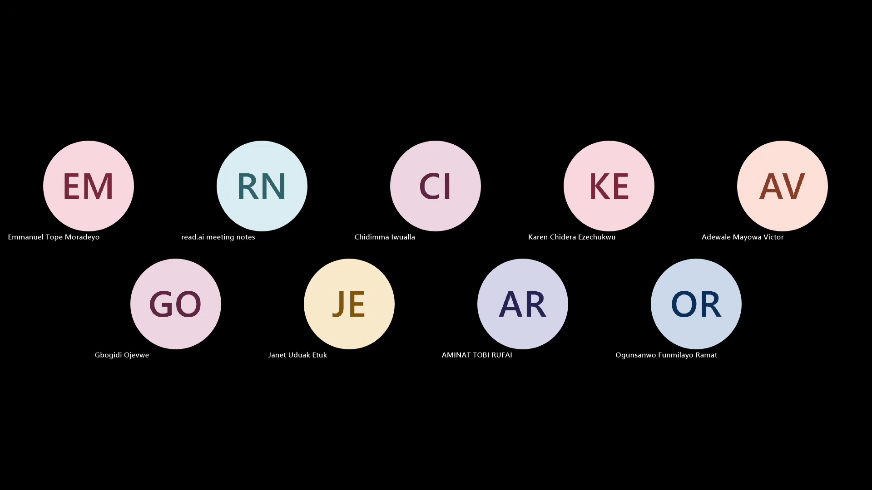